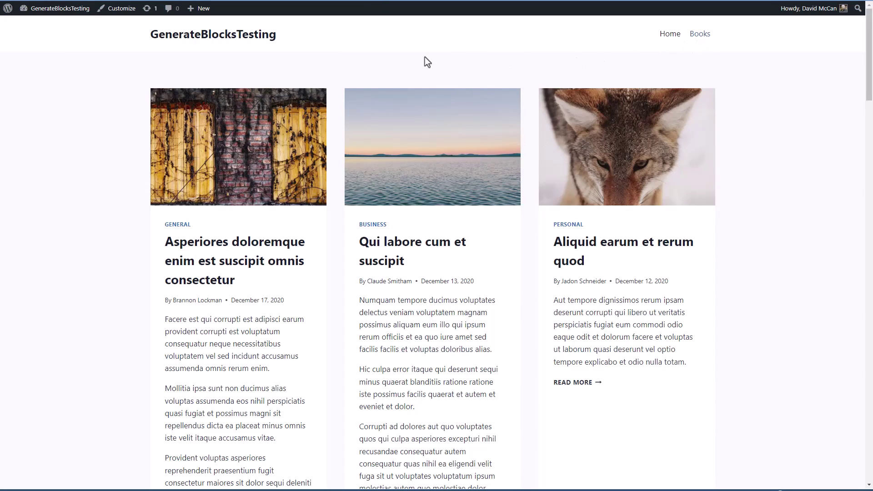
Leave the front end for the Themes page, then go to Installed Plugins.
mouse_move(59, 8)
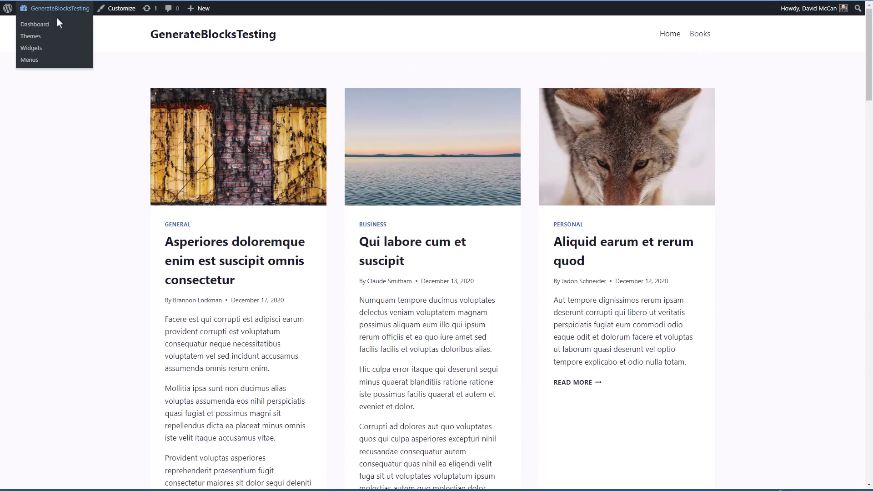
click(31, 36)
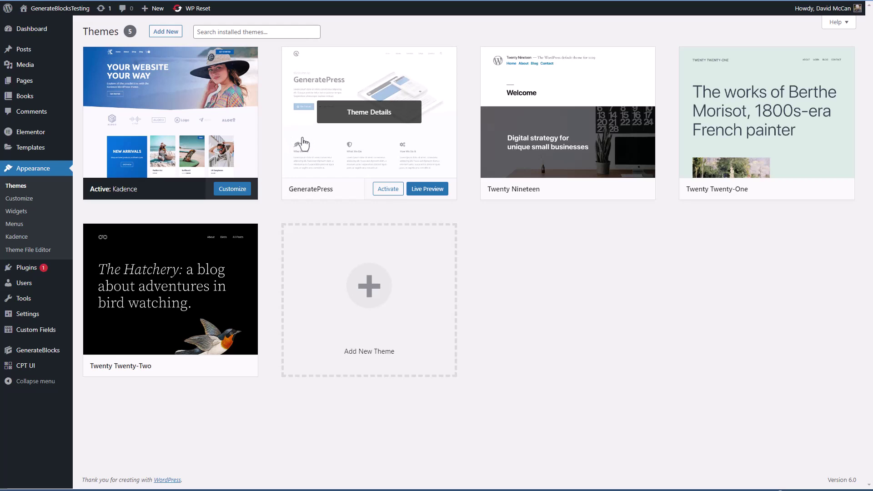
click(25, 269)
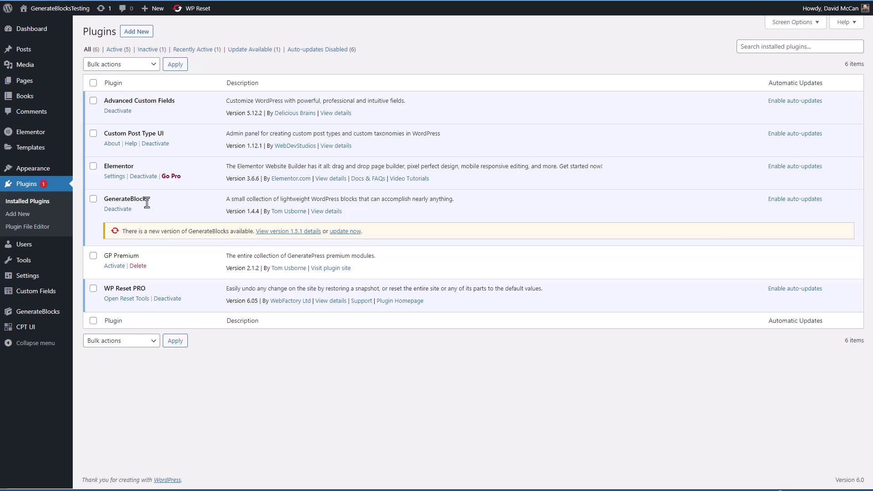
Review the GenerateBlocks dashboard, then bring up the All Pages list.
mouse_move(45, 309)
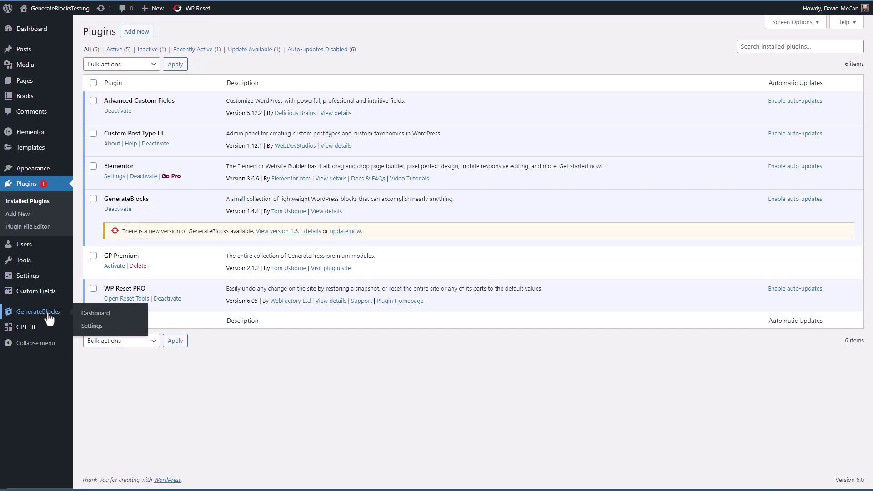
click(96, 313)
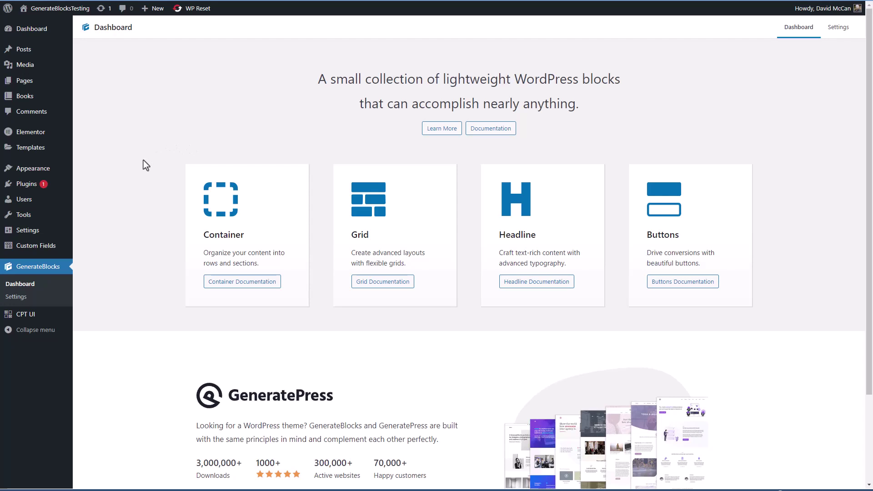
mouse_move(28, 82)
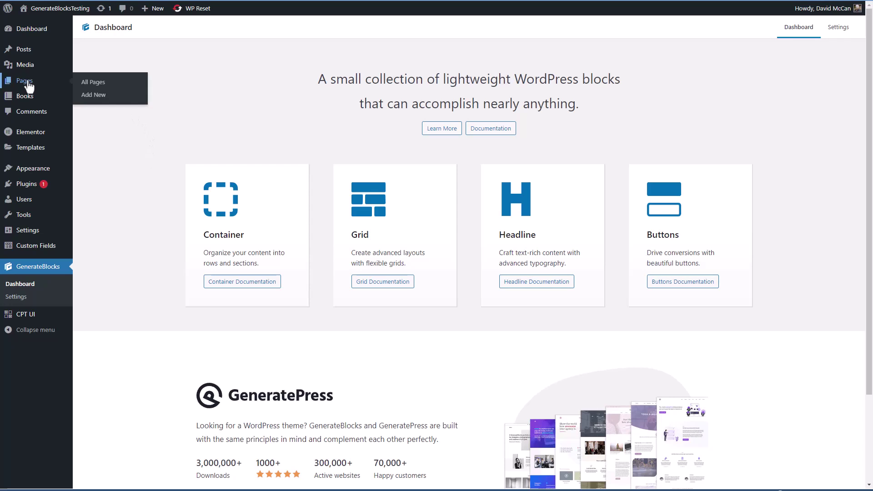
click(98, 83)
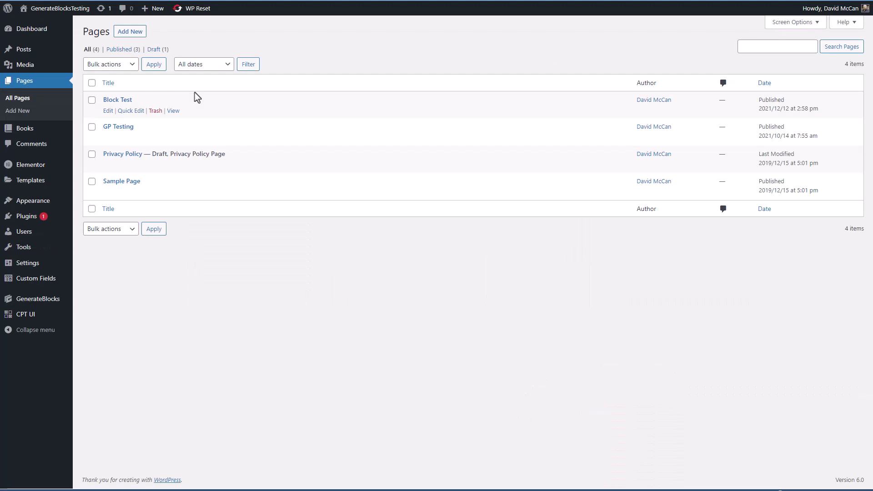
Open GP Testing in the editor, select its h2 Headline block, then deselect it.
click(123, 129)
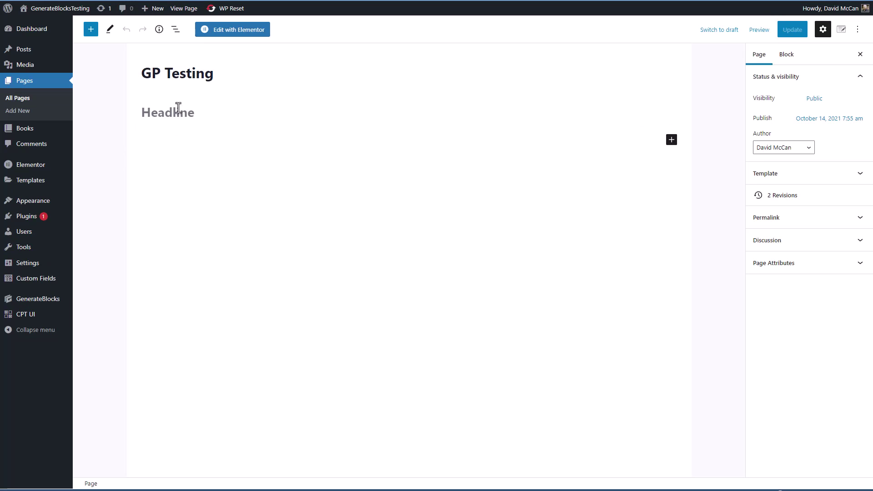
click(146, 112)
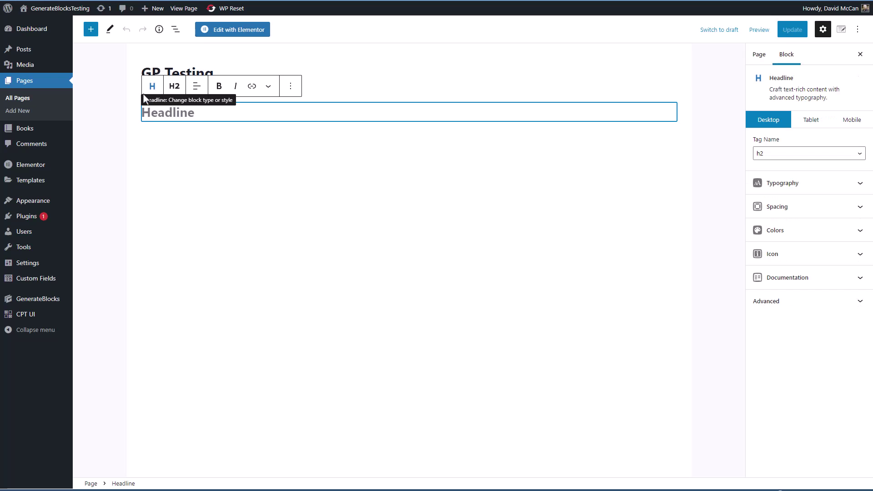
click(200, 113)
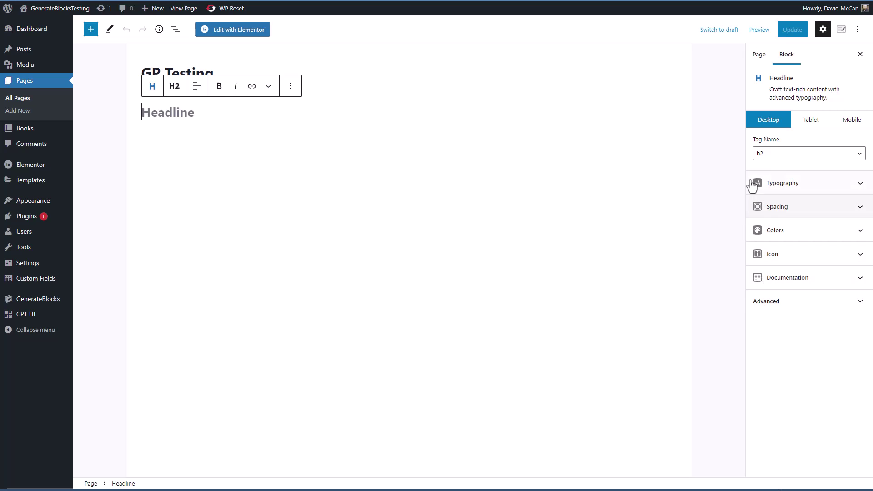
click(718, 168)
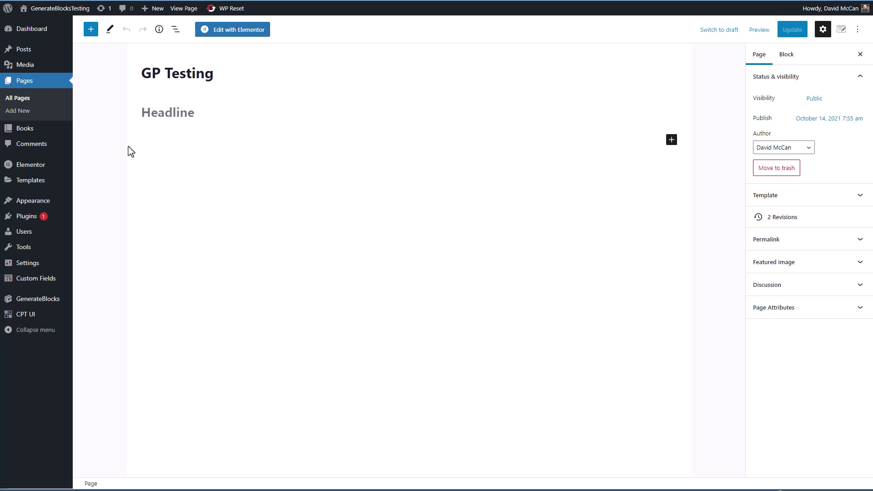
mouse_move(23, 217)
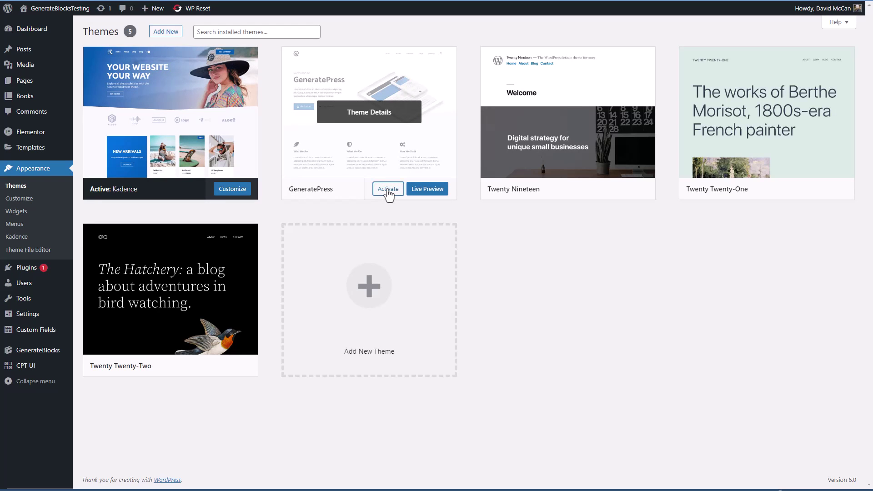
Activate the GeneratePress theme and the GP Premium plugin.
click(388, 189)
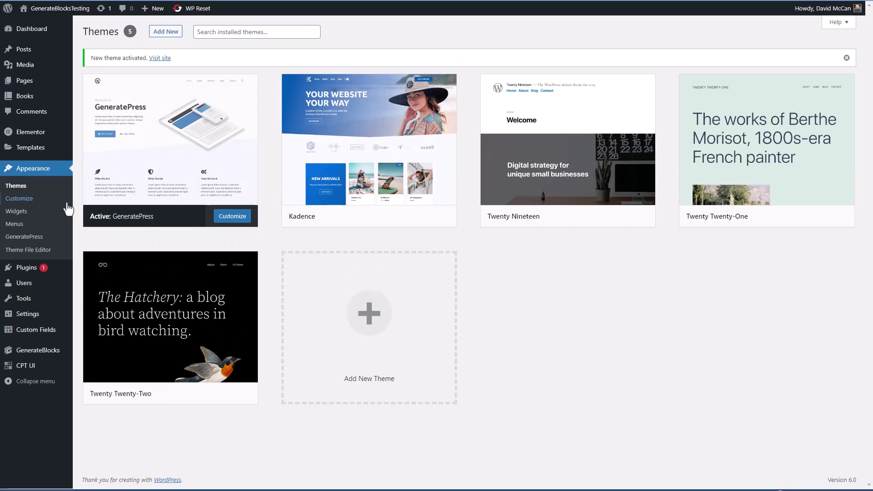
click(27, 268)
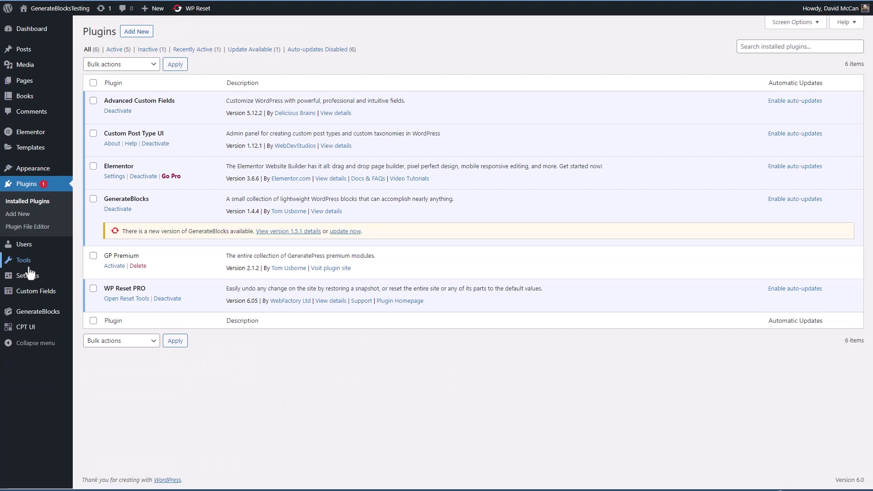
click(111, 268)
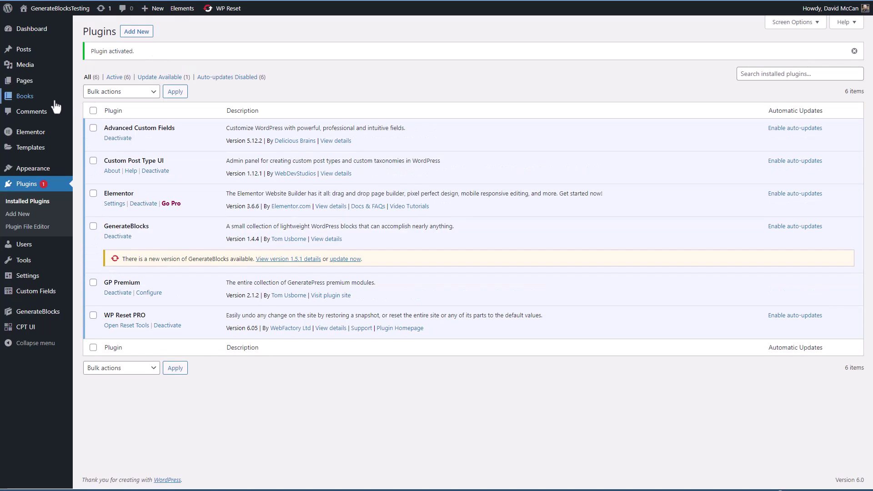
Reopen the GP Testing page and select its Headline block.
mouse_move(37, 82)
click(93, 83)
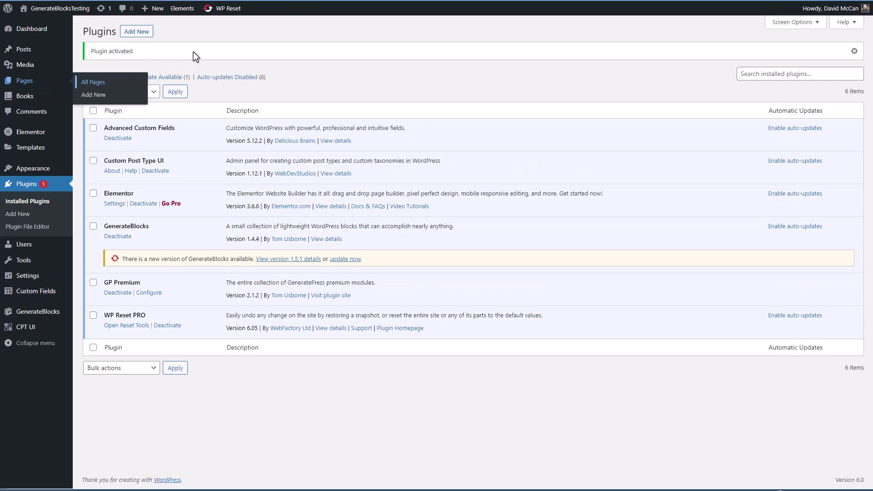
click(121, 128)
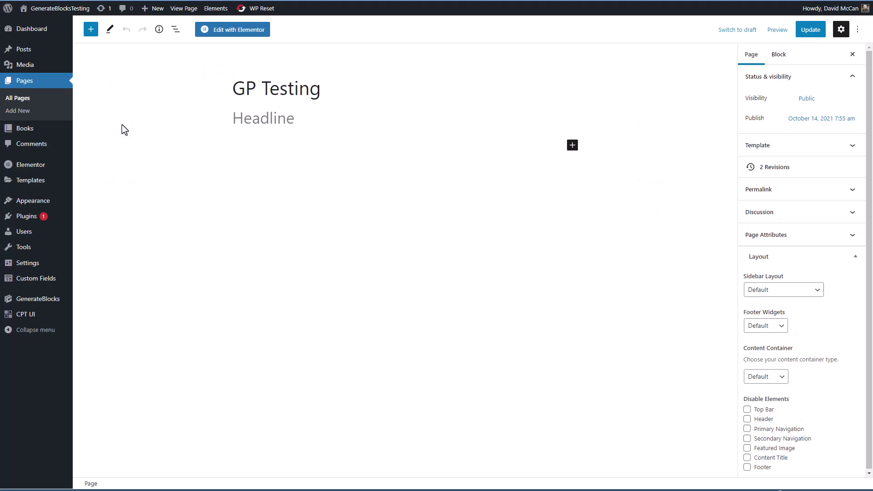
click(240, 118)
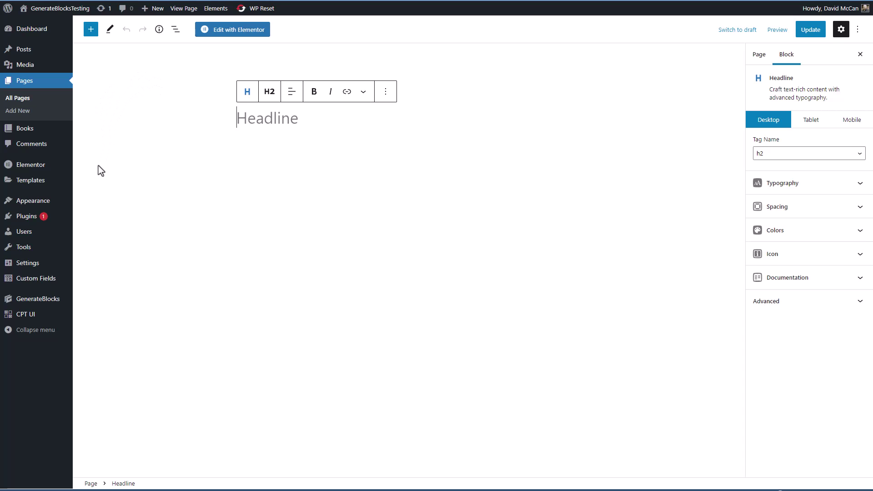
mouse_move(54, 203)
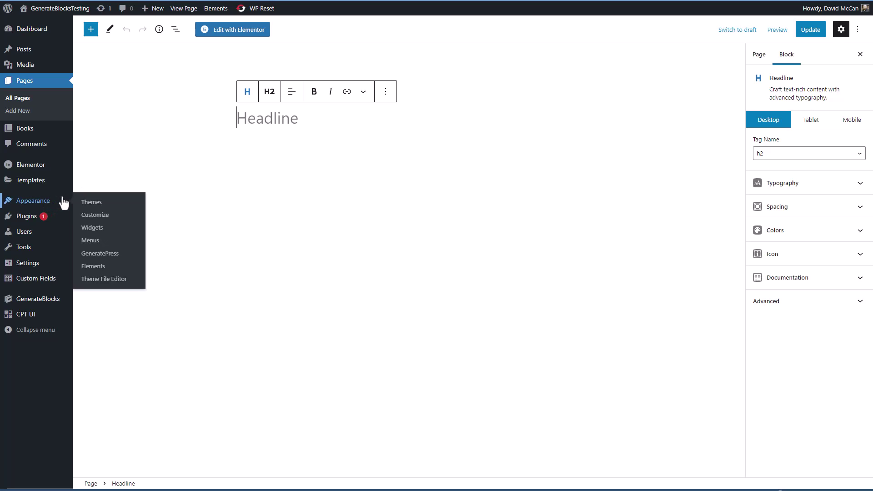
Open the Book Single Template element, select its Hello World headline, and save it.
click(94, 267)
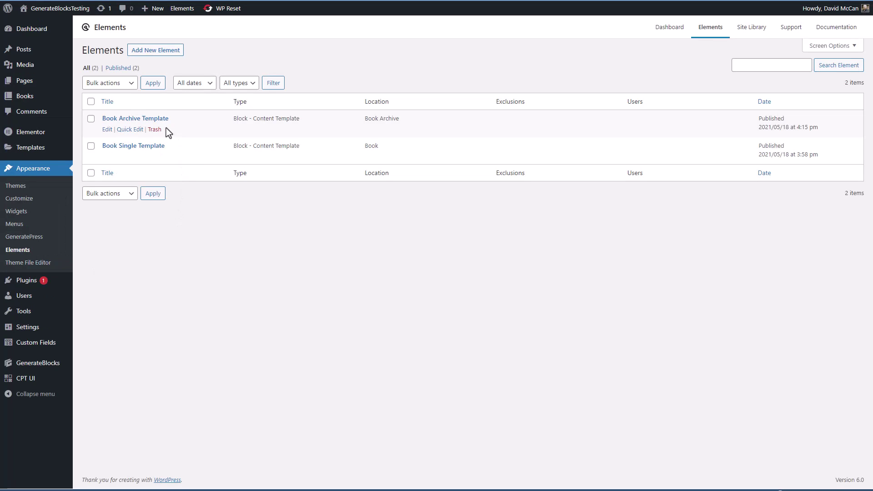
click(141, 149)
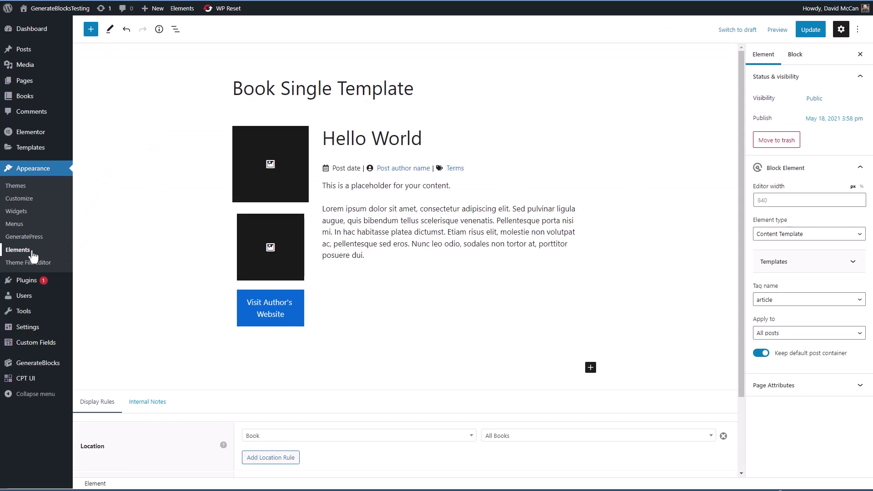
click(350, 138)
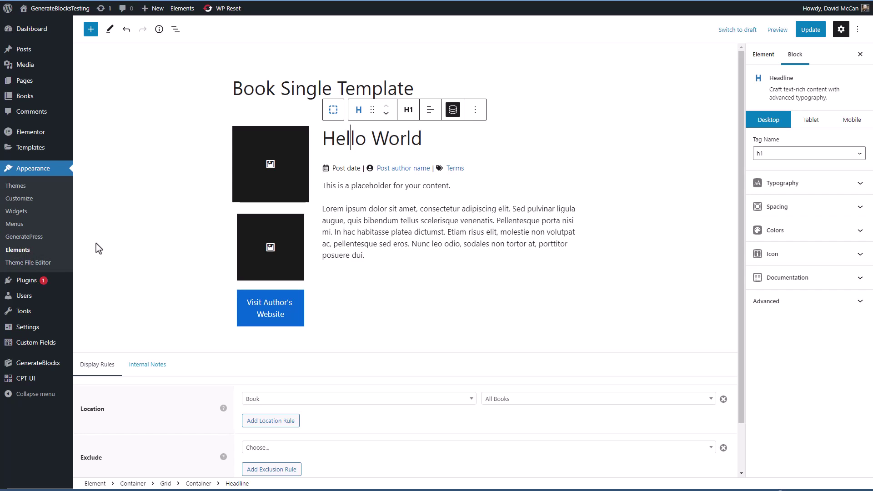
key(ctrl+s)
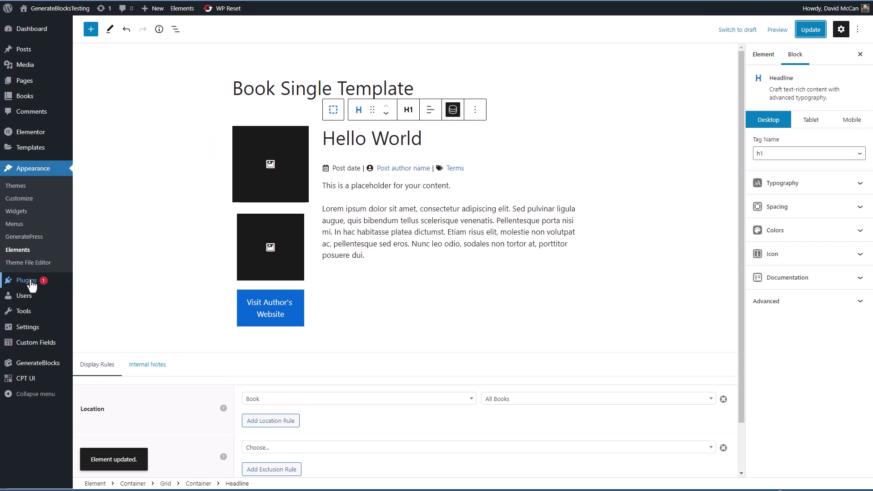
Update GenerateBlocks from 1.4.4 to 1.5.1 on the Installed Plugins page.
mouse_move(68, 282)
click(95, 283)
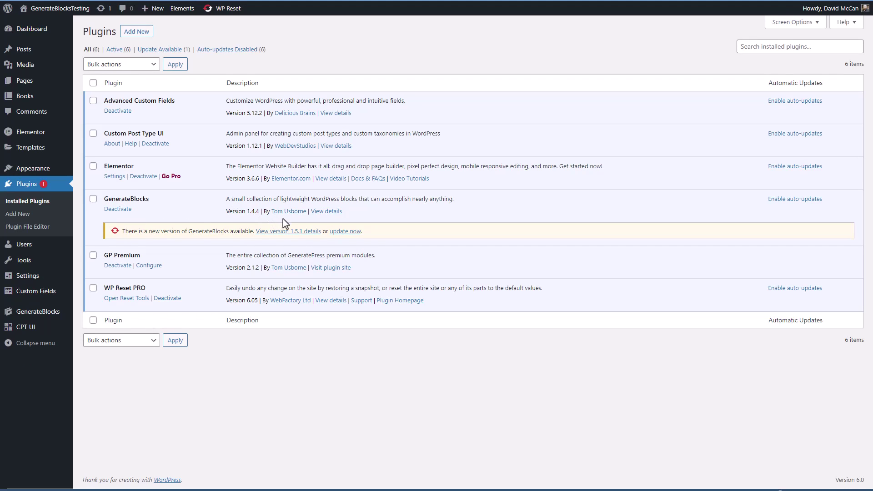
click(339, 232)
Review the GenerateBlocks dashboard's block list, now including Query Loop.
mouse_move(50, 311)
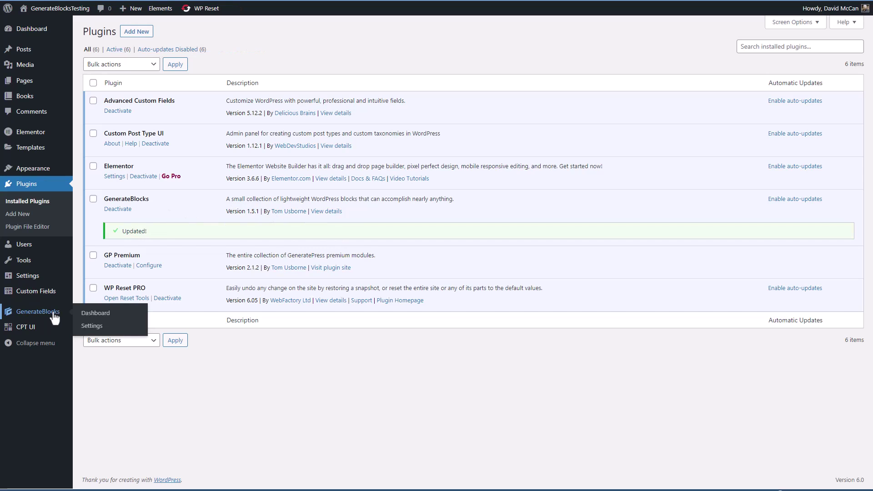
click(93, 314)
scroll(160, 274, down, 1)
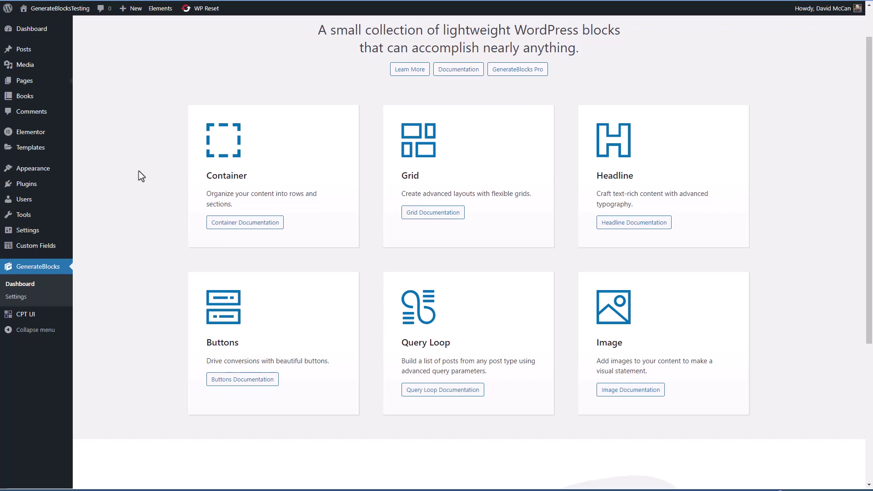
Open GP Testing, toggle the headline's dynamic data on and off, and update the page.
mouse_move(29, 83)
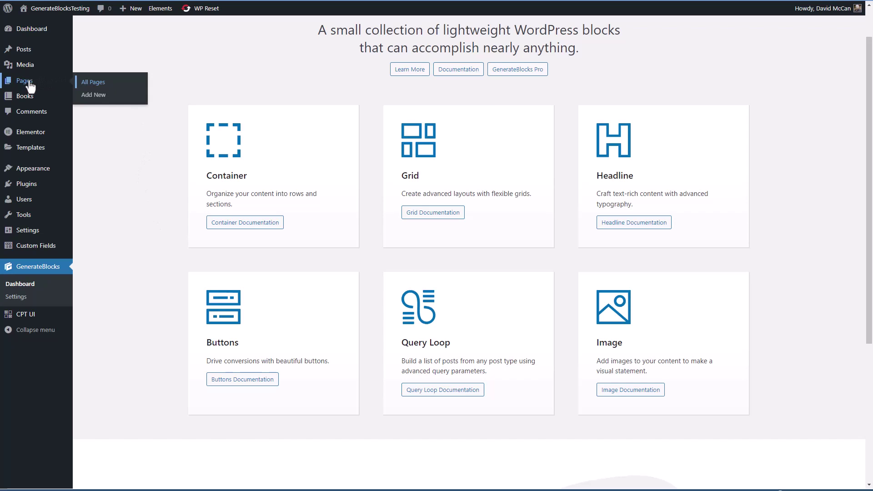
click(28, 82)
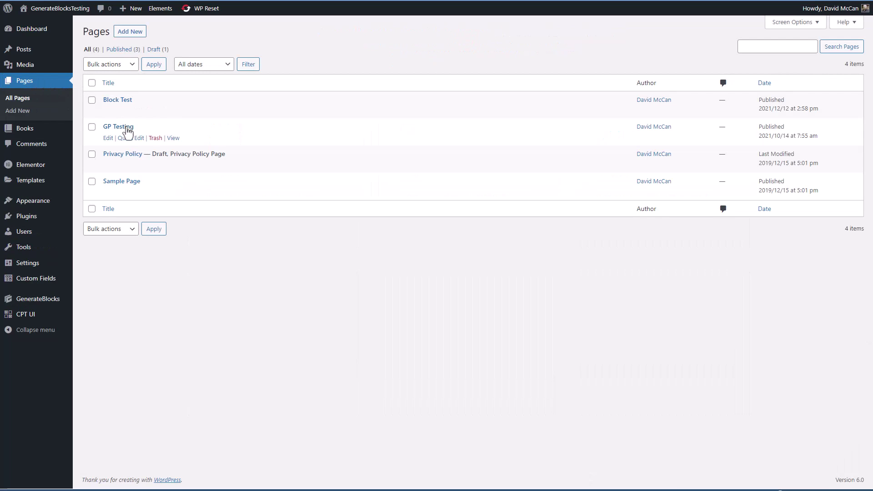
click(127, 129)
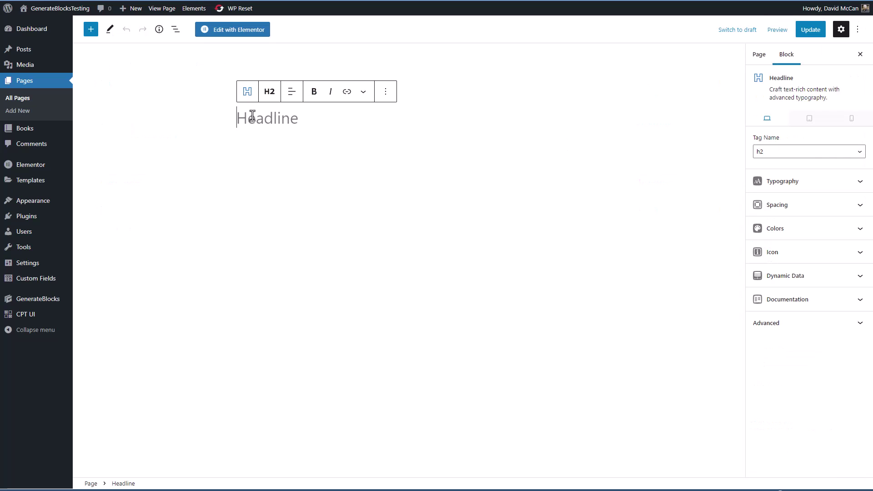
click(778, 278)
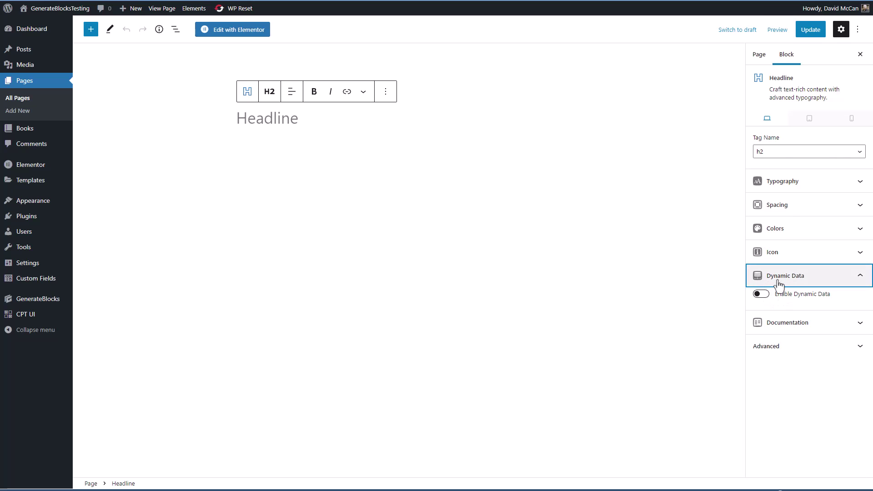
click(761, 295)
click(760, 294)
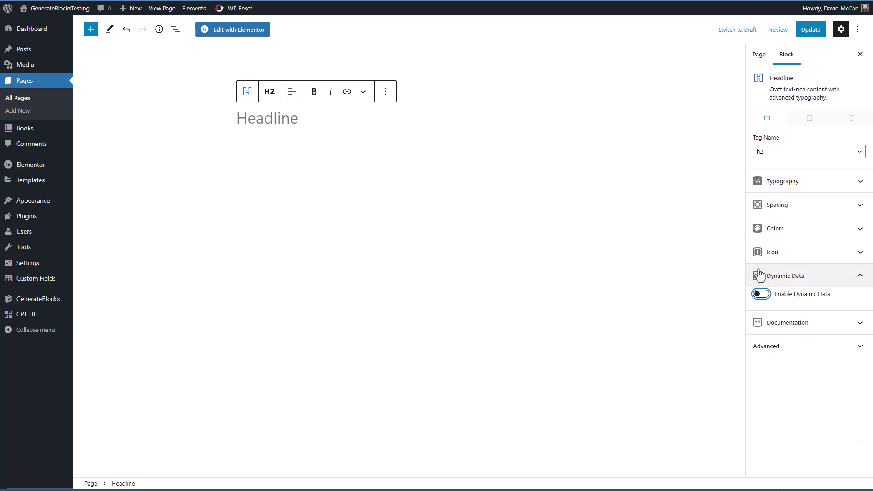
click(812, 30)
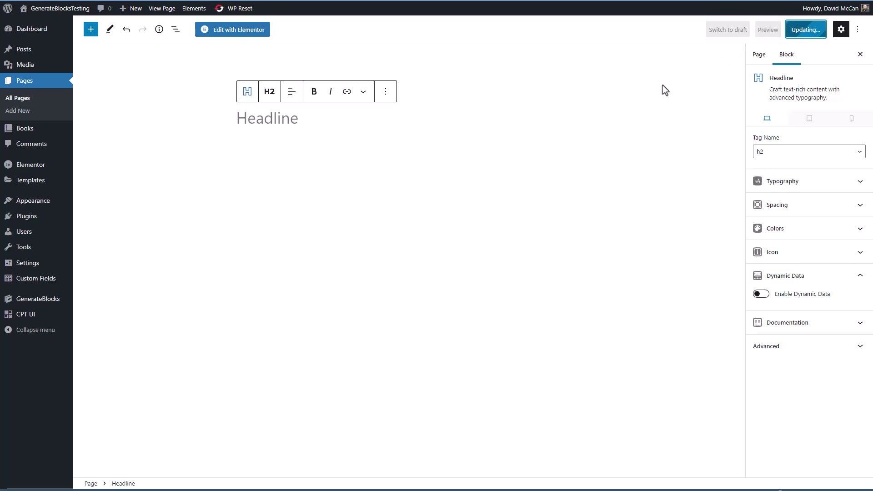
Deactivate GP Premium and make Kadence the active theme.
mouse_move(29, 222)
click(96, 219)
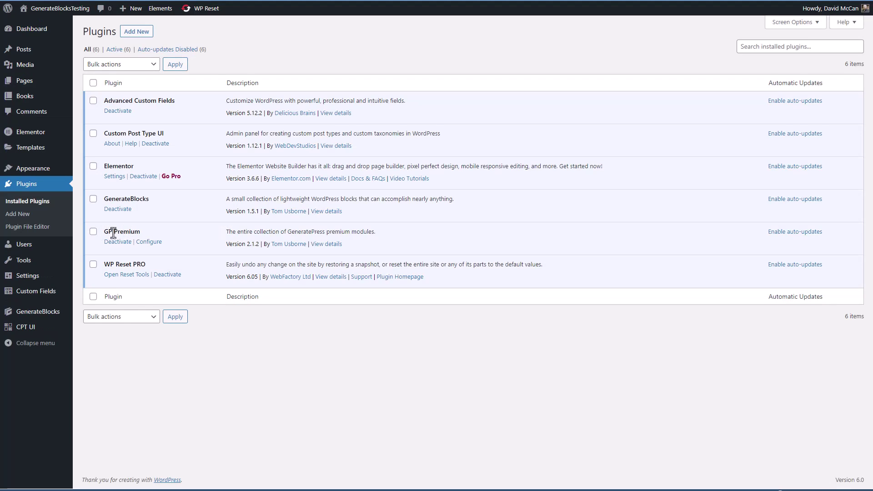
click(118, 242)
click(94, 169)
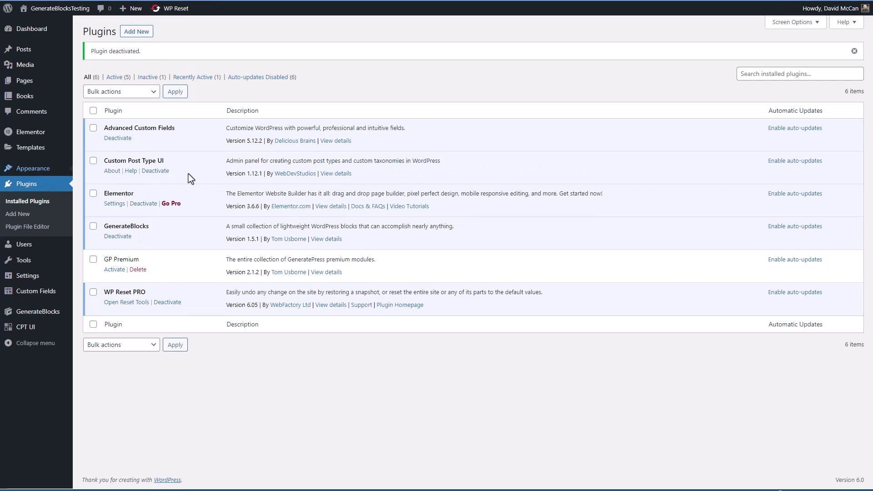
click(385, 188)
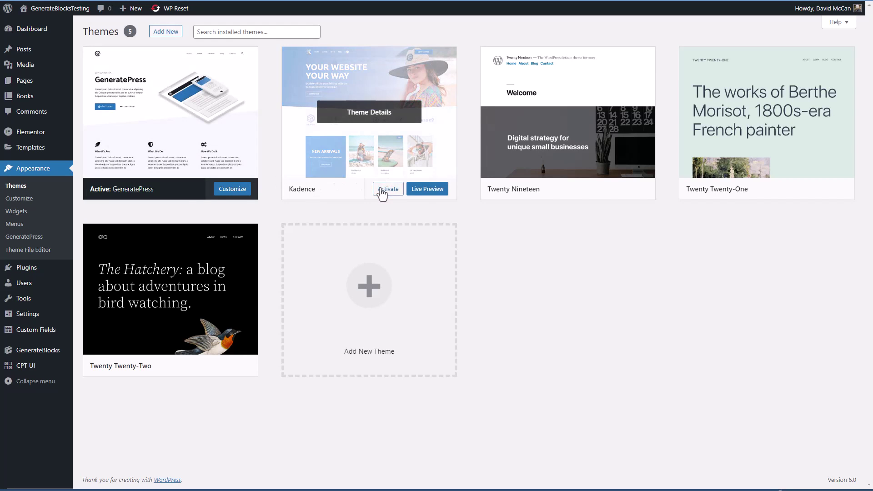
Reopen GP Testing, toggle the headline's dynamic data on and off, and save with Ctrl+S.
mouse_move(63, 84)
click(102, 84)
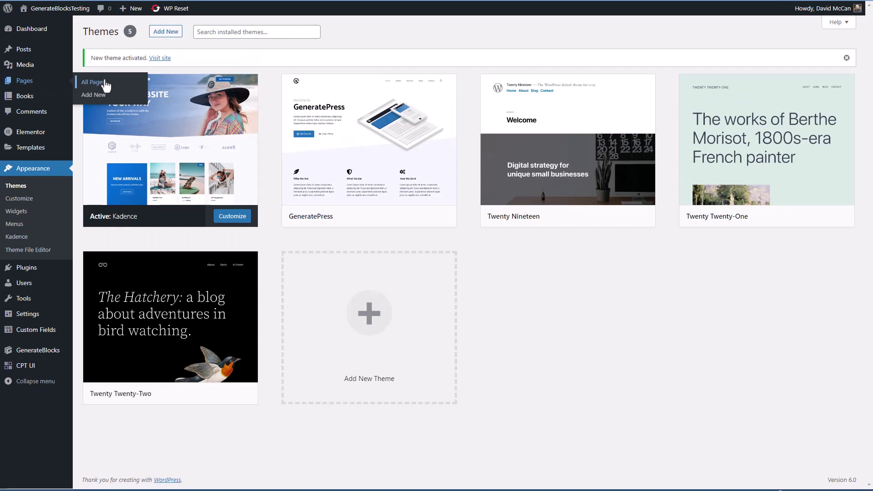
click(119, 126)
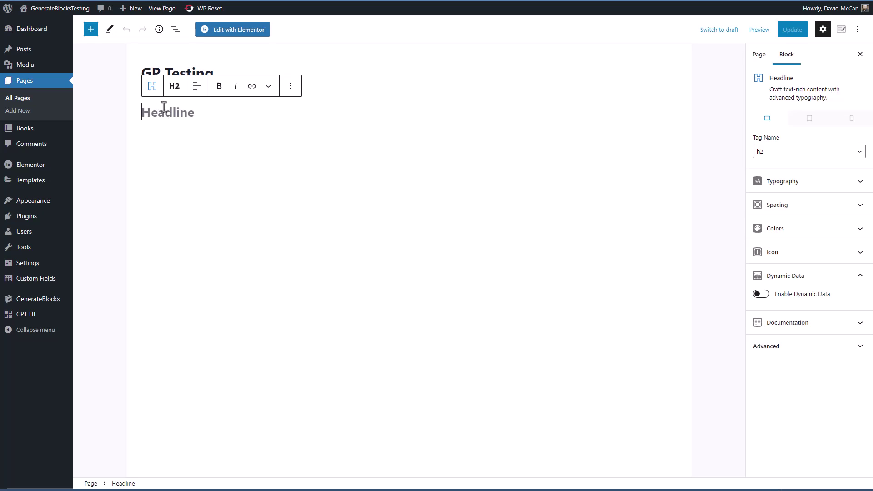
click(762, 295)
click(758, 294)
key(ctrl+s)
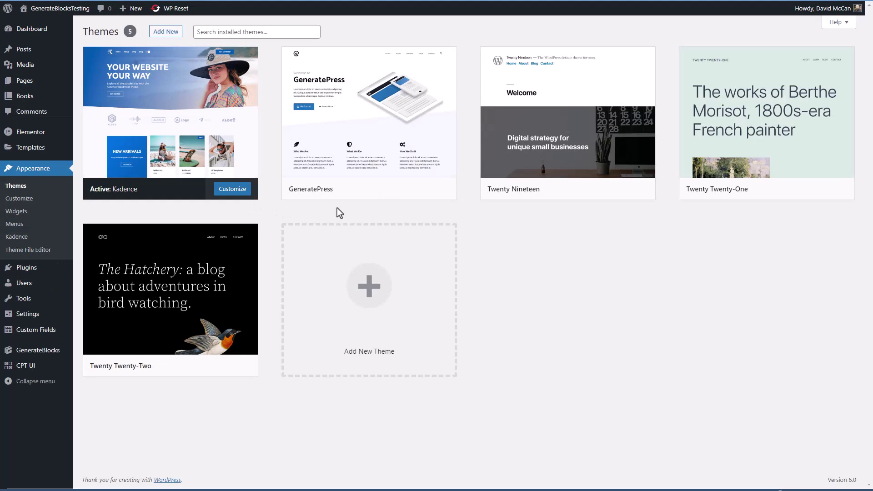
Reactivate the GeneratePress theme and return to the Installed Plugins list.
click(378, 195)
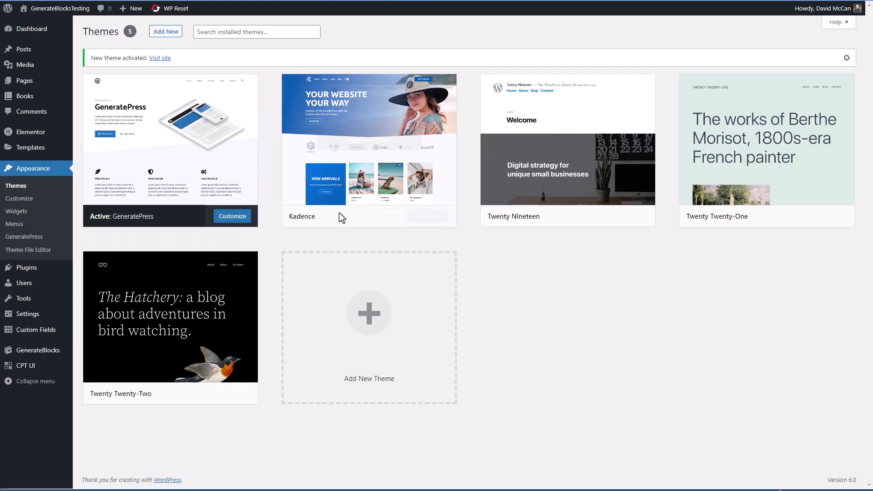
mouse_move(30, 272)
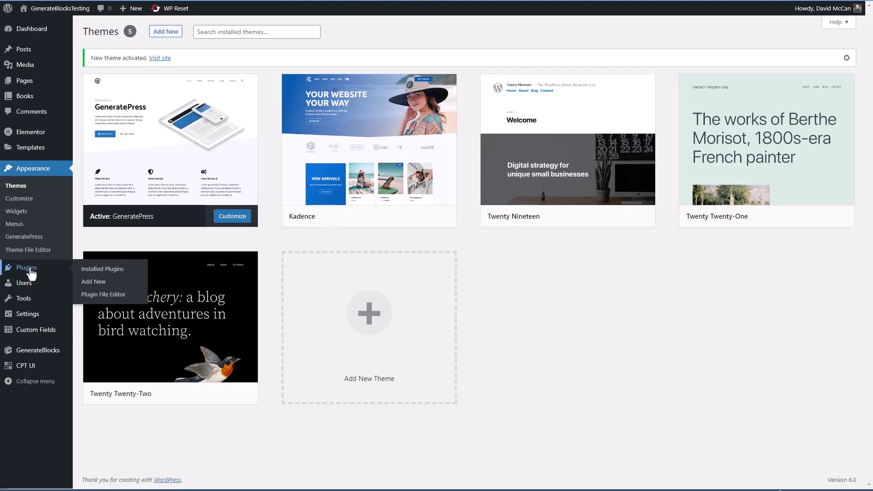
click(89, 275)
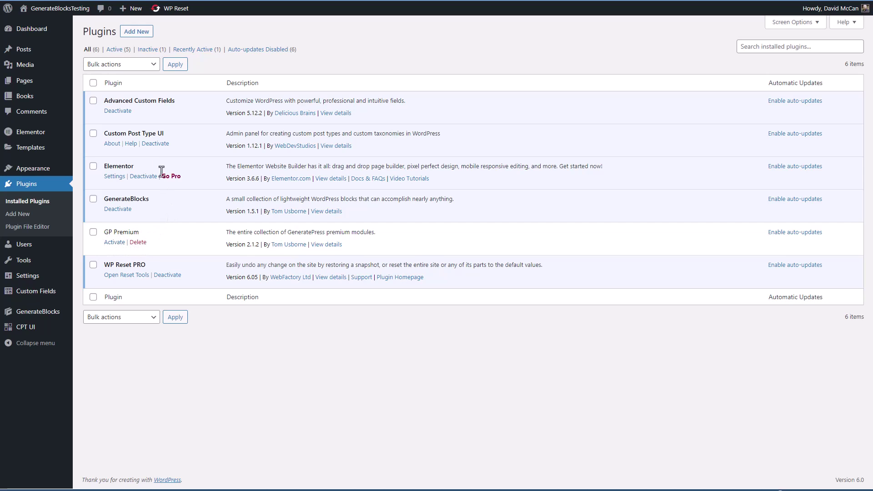
Open GP Testing in the editor and drag a GenerateBlocks Container below the Headline.
mouse_move(28, 84)
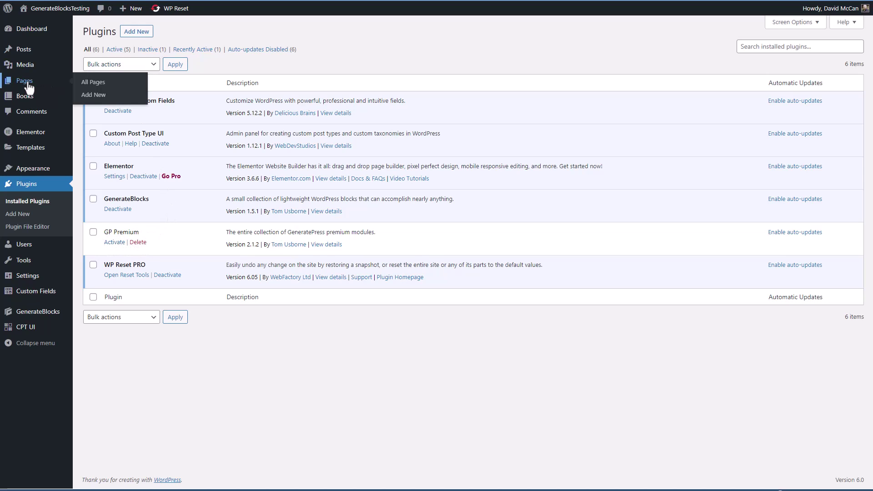
click(89, 83)
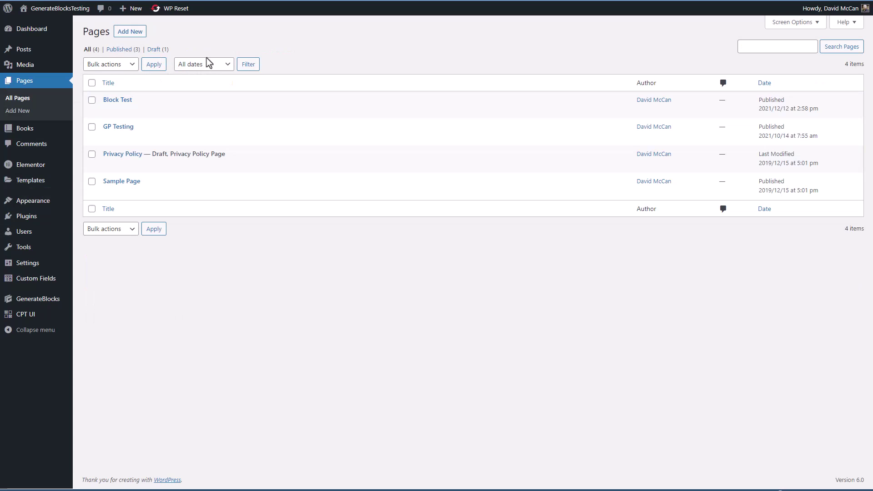
click(119, 127)
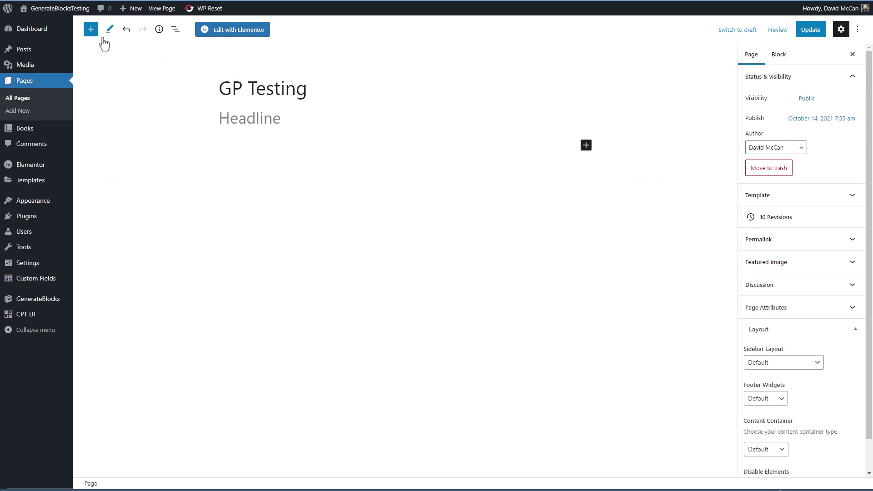
click(91, 29)
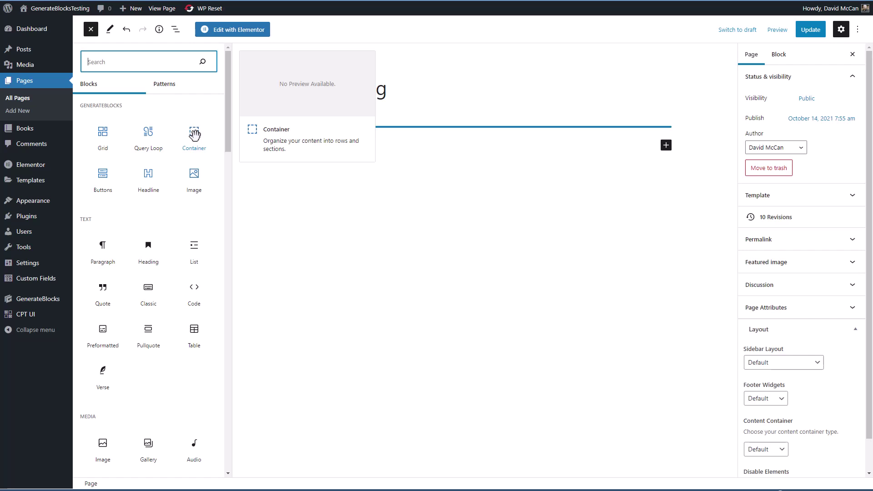
drag(195, 135, 351, 138)
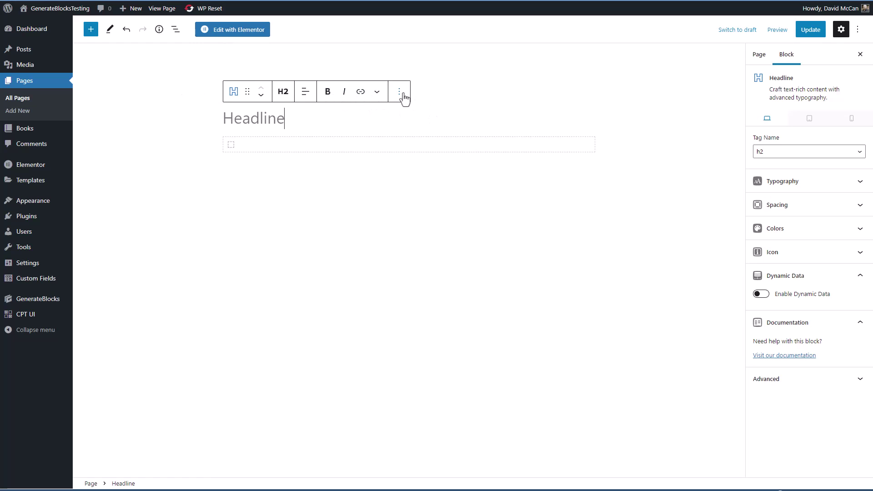
Remove the Headline block and select the empty Container.
click(399, 92)
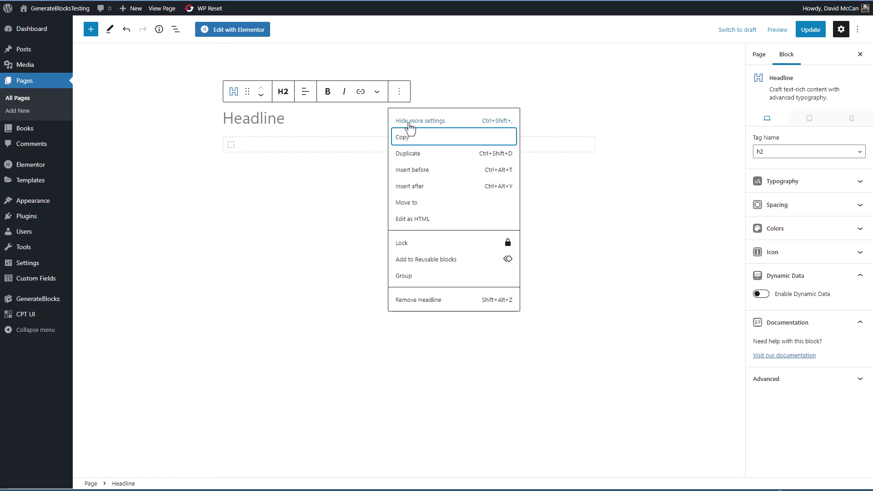
click(430, 300)
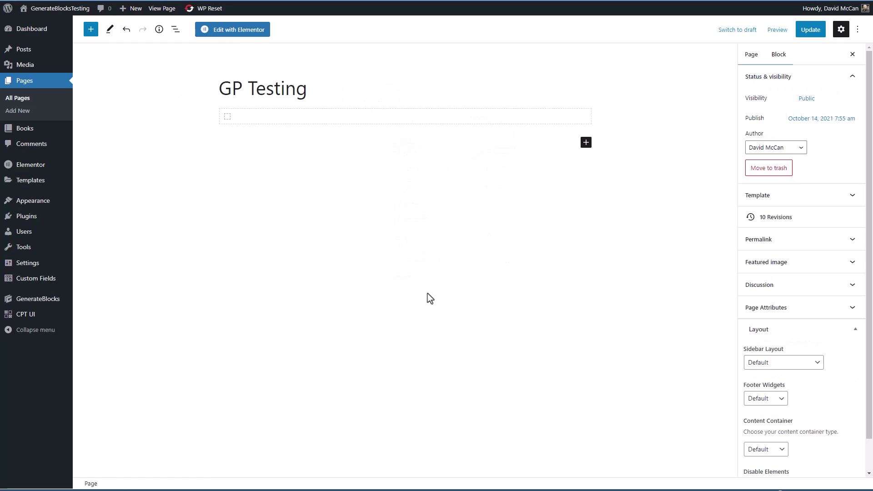
click(288, 121)
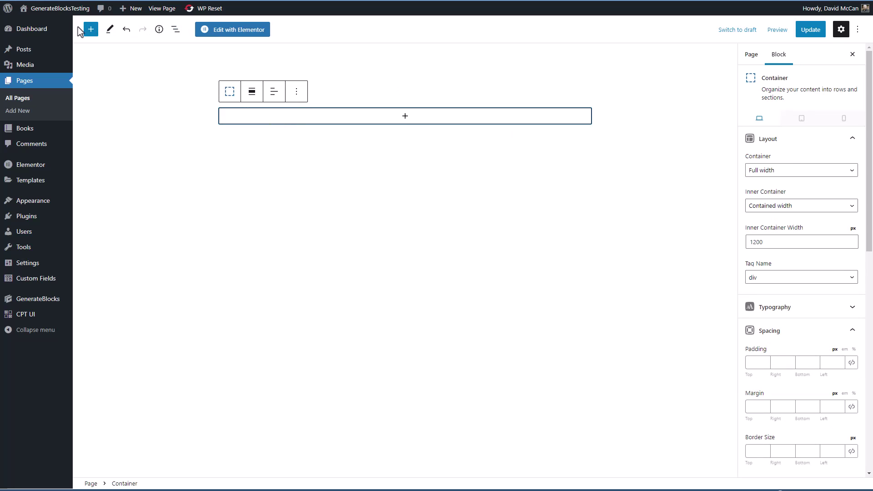
Add a Query Loop inside the Container using the title, date and excerpt layout.
click(90, 30)
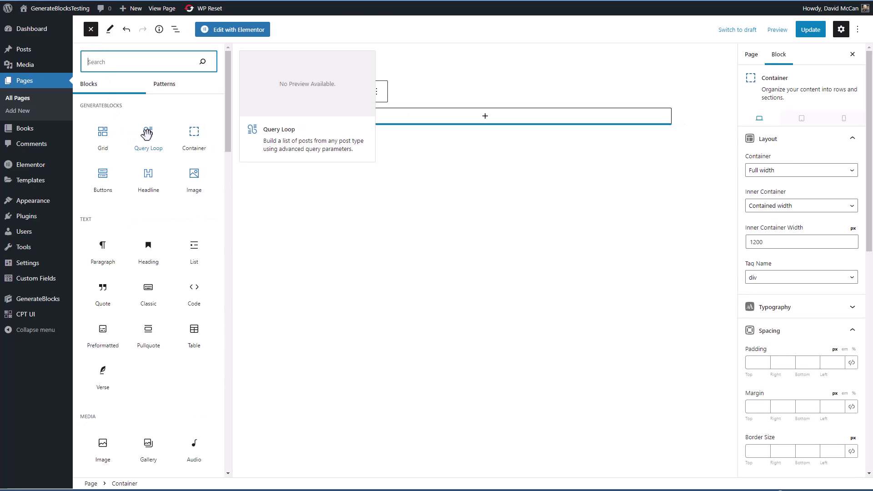
drag(147, 133, 372, 116)
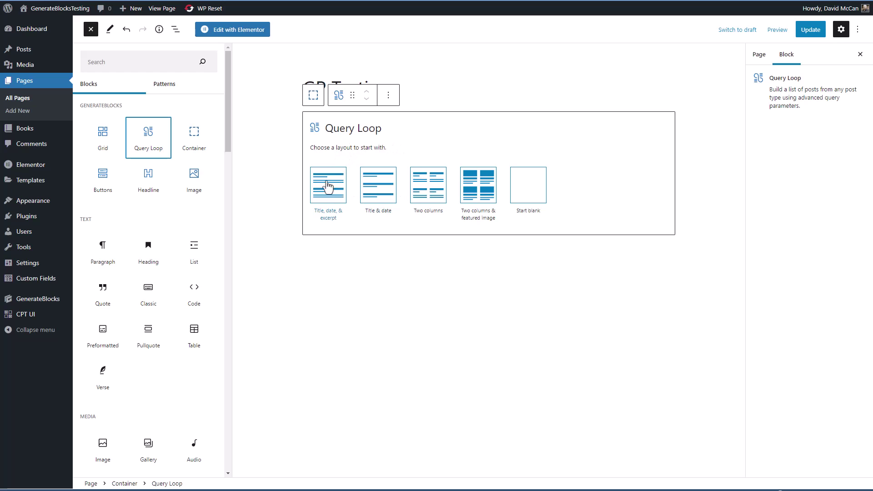
click(329, 188)
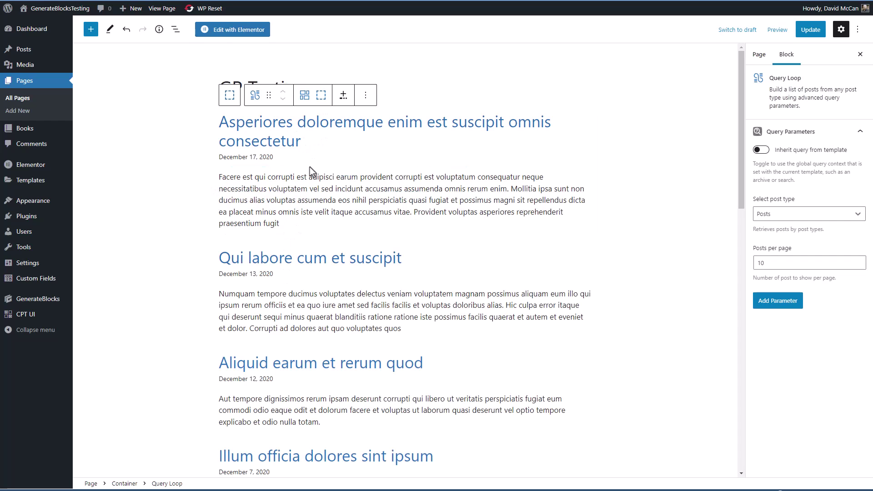
Pick the 'Title, date, & excerpt' Query Loop layout and save the GP Testing page.
mouse_move(310, 153)
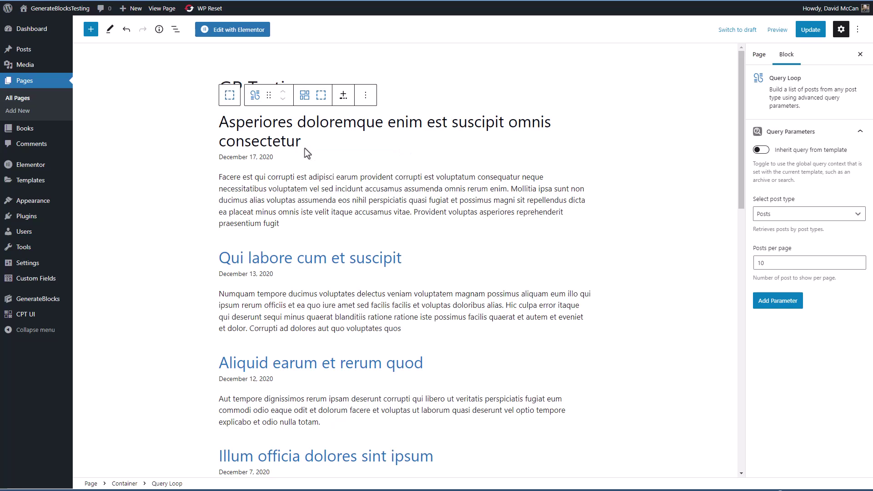
key(ctrl+s)
Show List View with Post Template expanded to its Container holding Post title, date and excerpt.
click(175, 30)
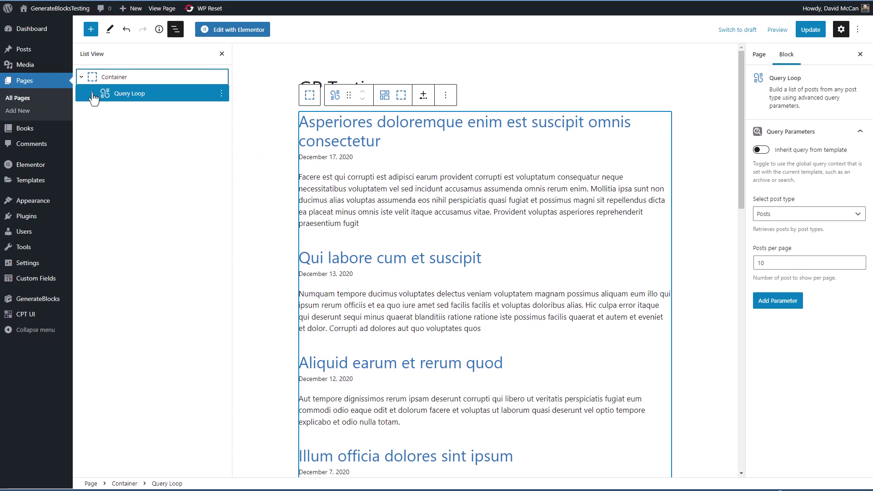
click(102, 104)
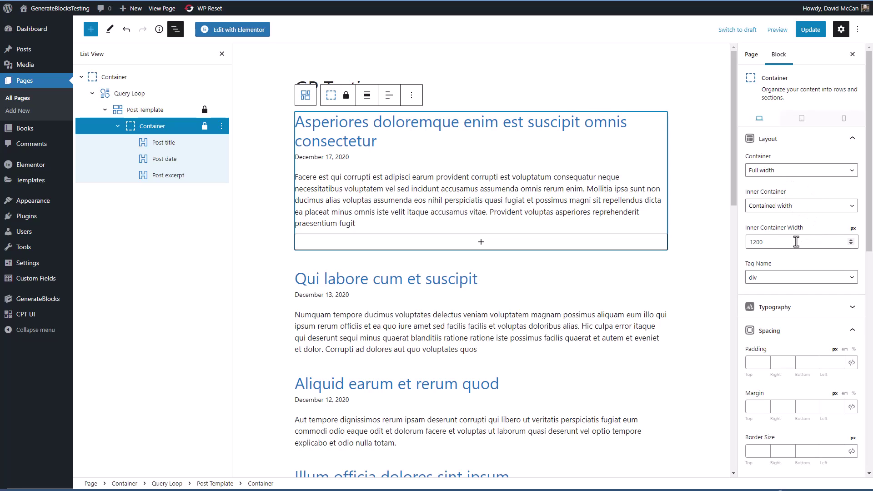
scroll(790, 270, down, 5)
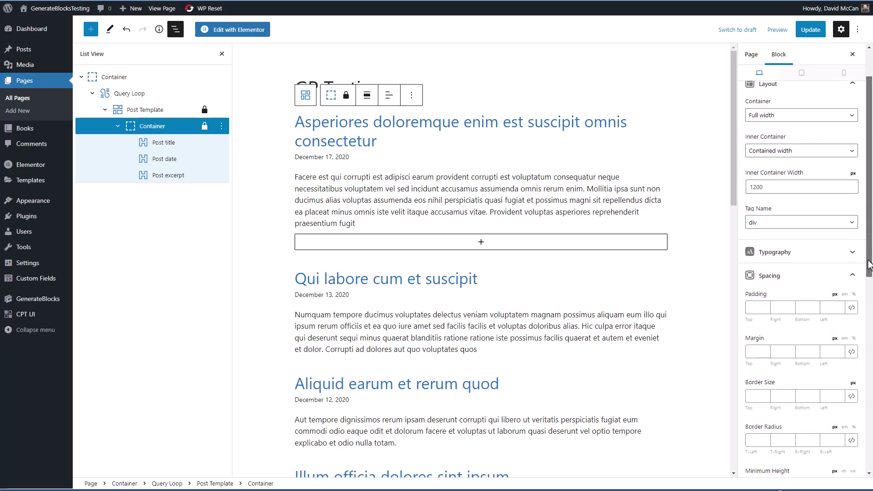
scroll(865, 378, down, 3)
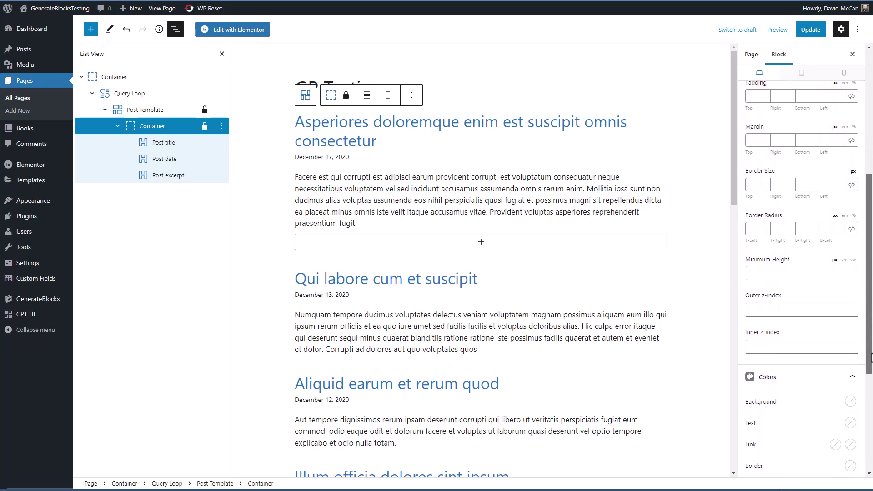
drag(865, 379, 858, 441)
scroll(859, 459, down, 1)
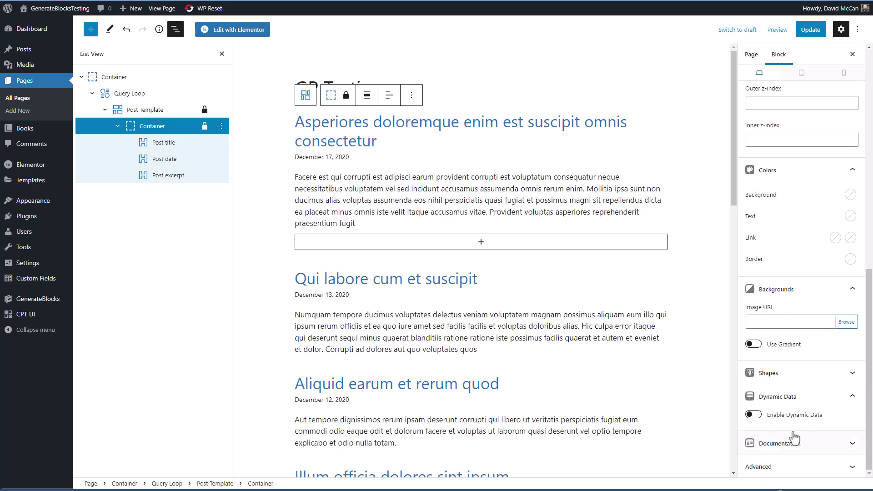
scroll(779, 426, up, 15)
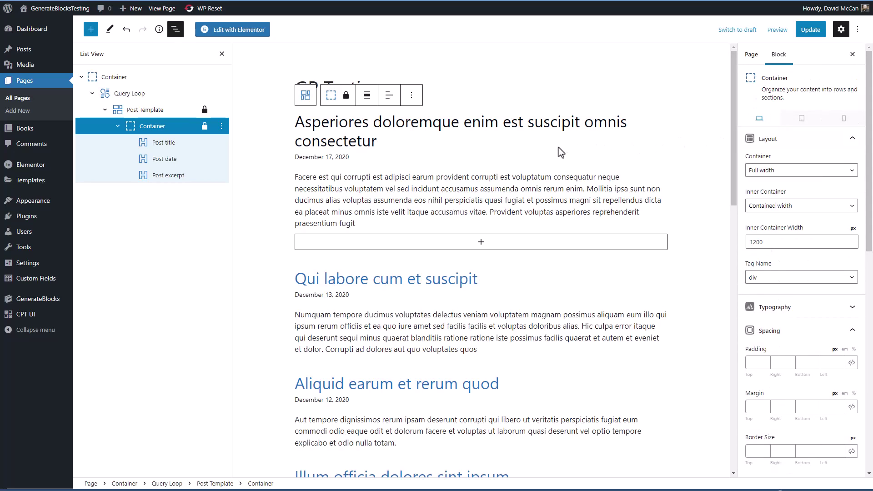
mouse_move(525, 152)
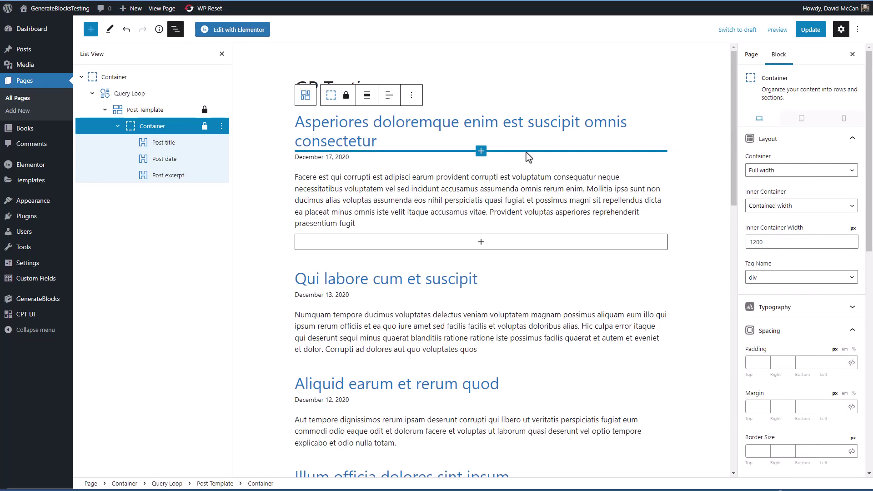
Give the post template Container 10px padding on all sides and a light grey var(--base) background.
scroll(809, 245, down, 2)
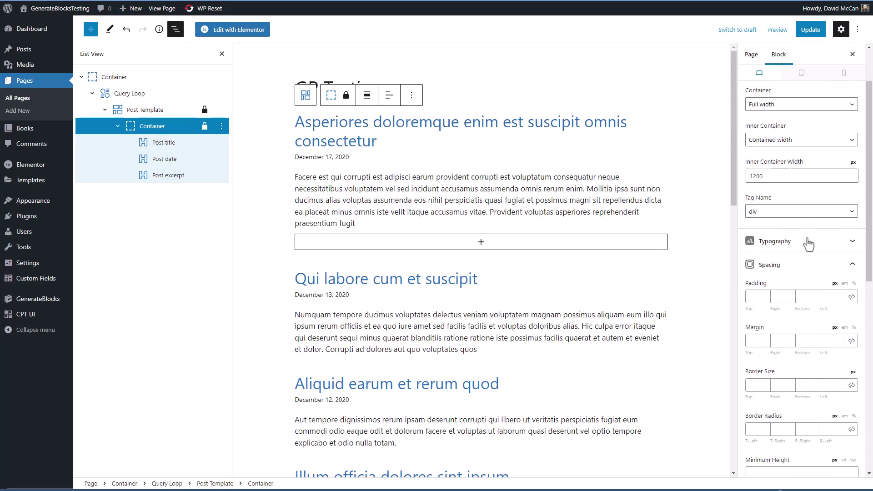
scroll(808, 244, down, 1)
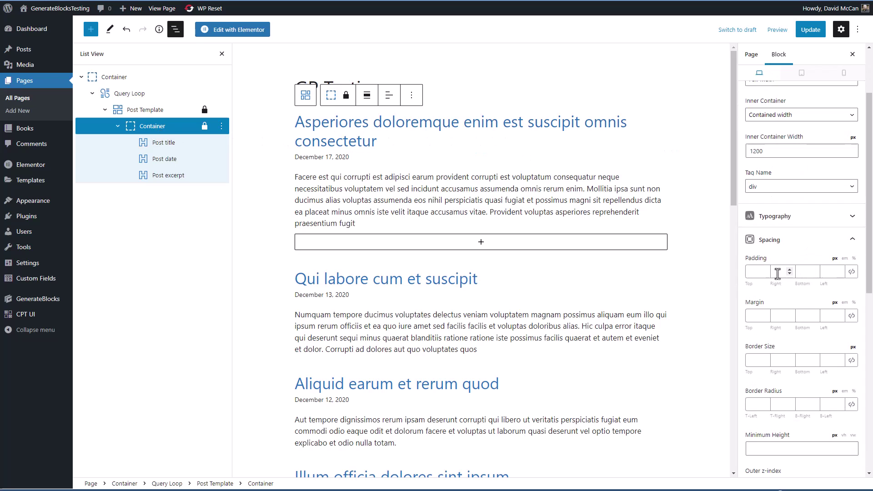
click(851, 274)
click(755, 272)
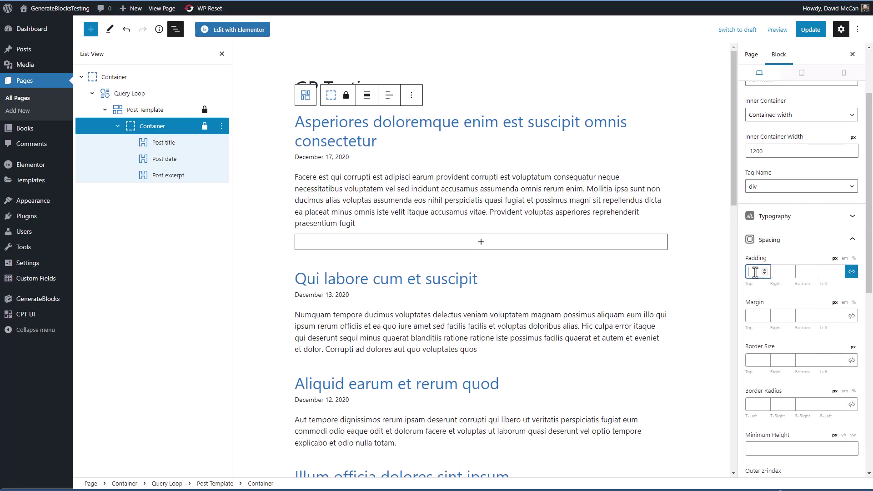
text(10)
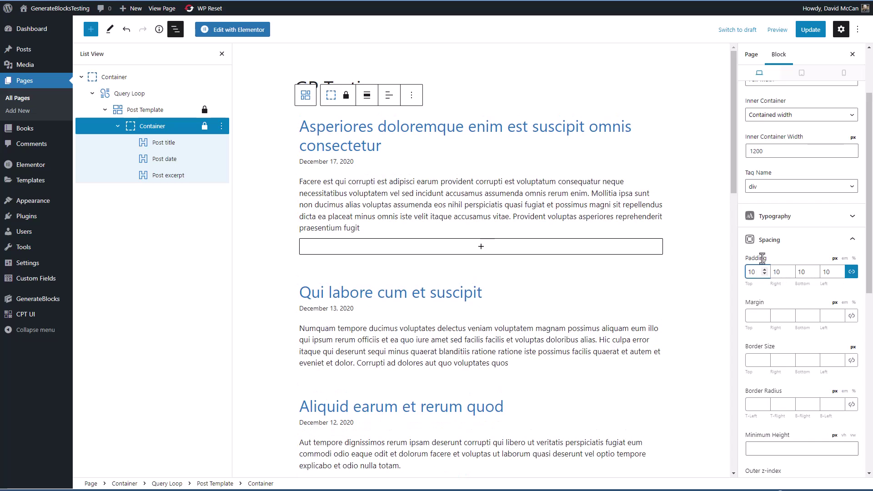
click(846, 241)
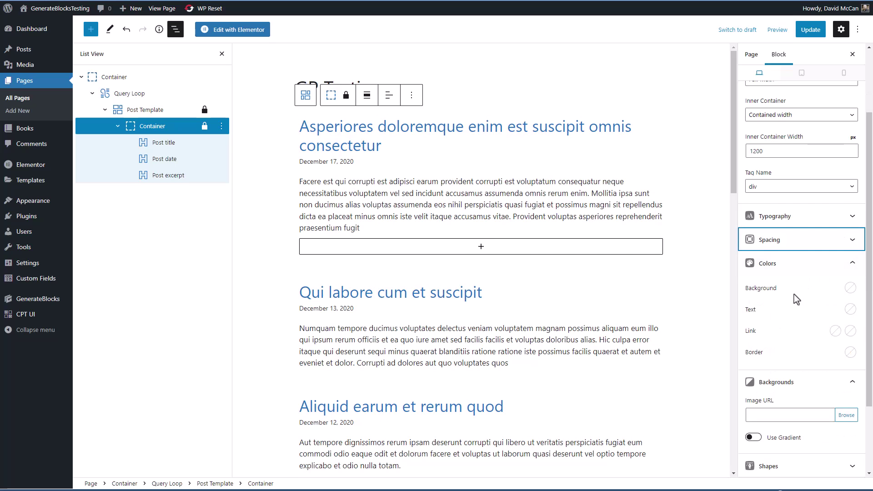
click(850, 288)
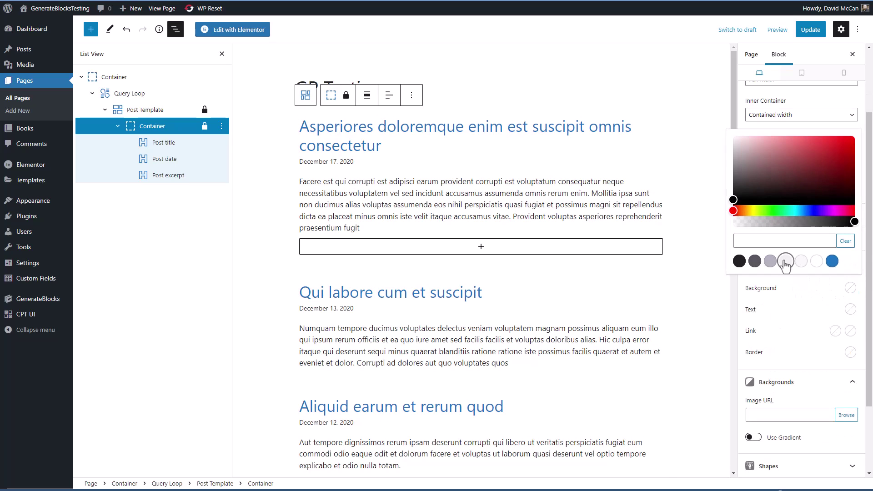
click(786, 261)
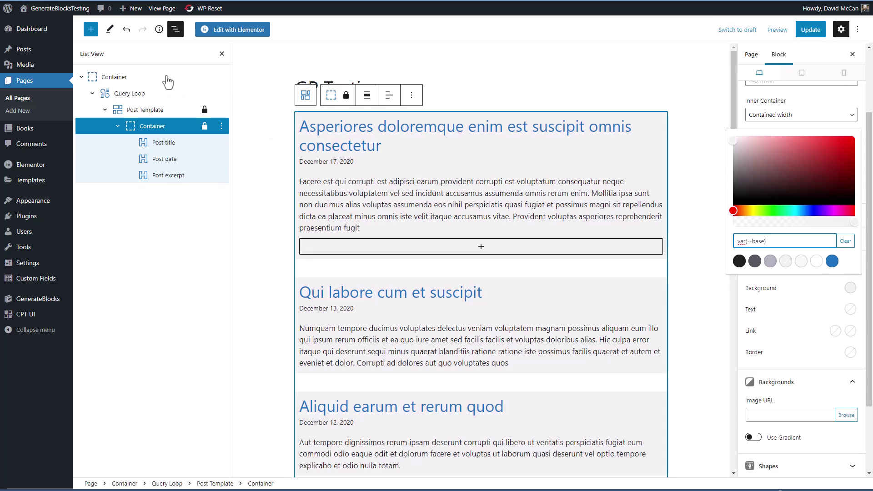
Insert an Image block into the post card and move it above the Post title.
click(481, 246)
text(image)
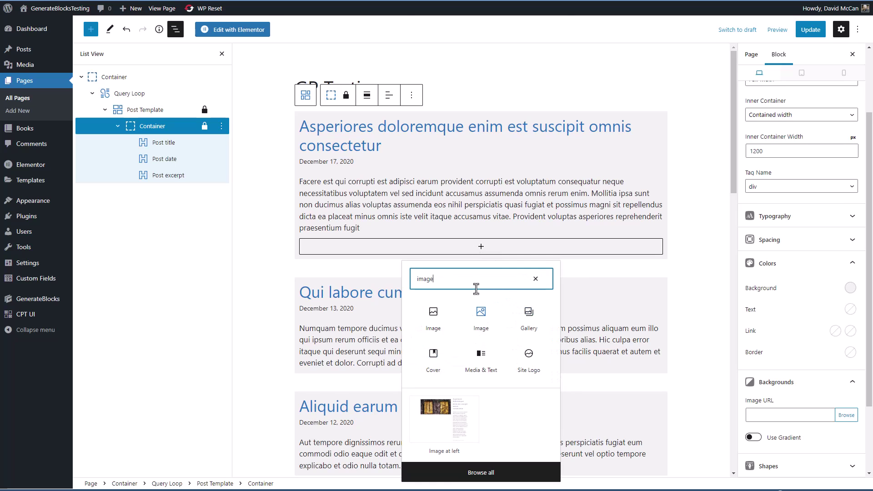
click(478, 58)
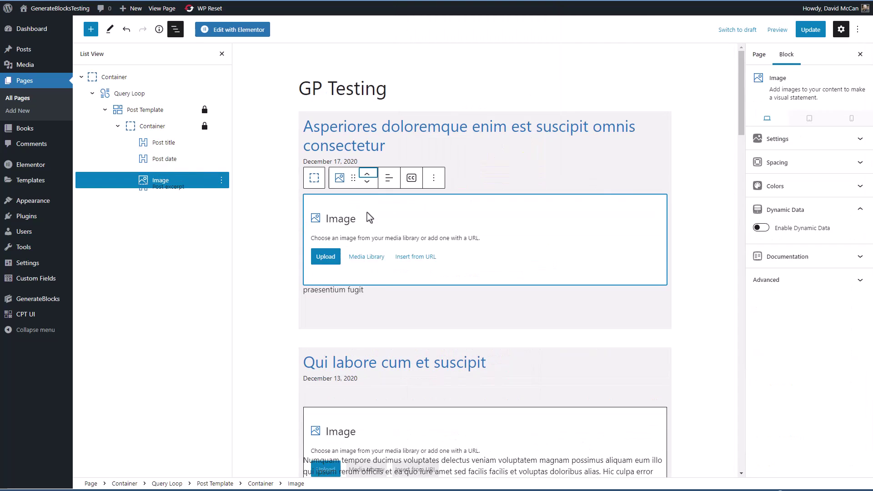
click(368, 156)
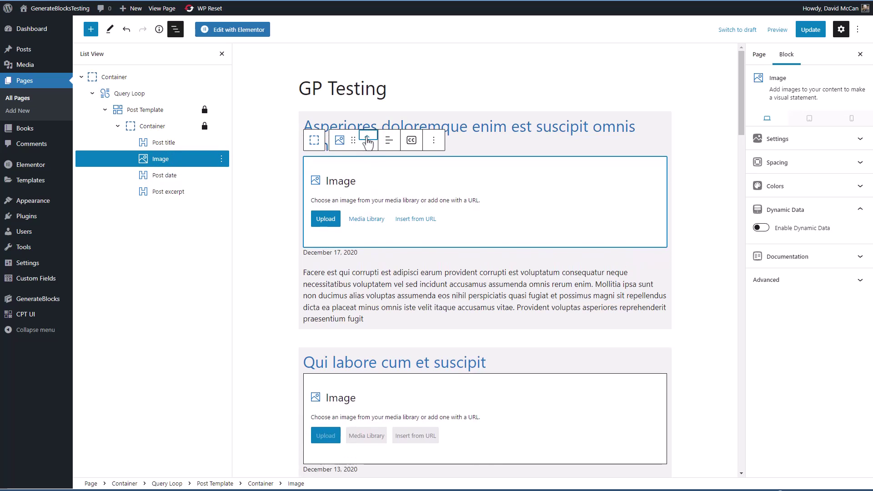
click(367, 135)
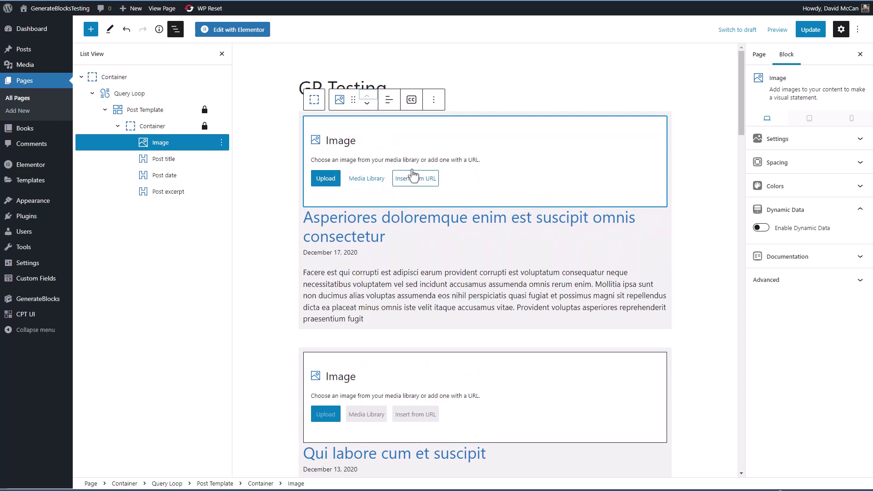
Turn on dynamic data for the image and set its source to Featured Image.
click(859, 139)
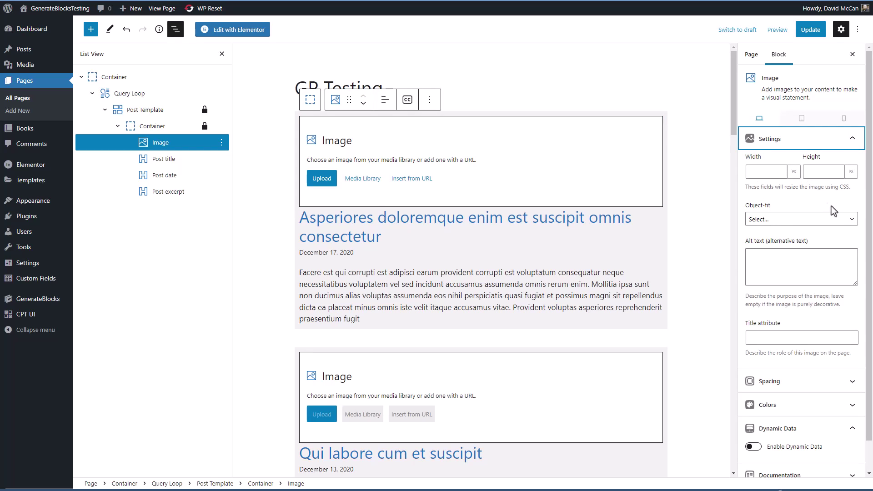
click(844, 221)
click(847, 224)
scroll(847, 226, down, 1)
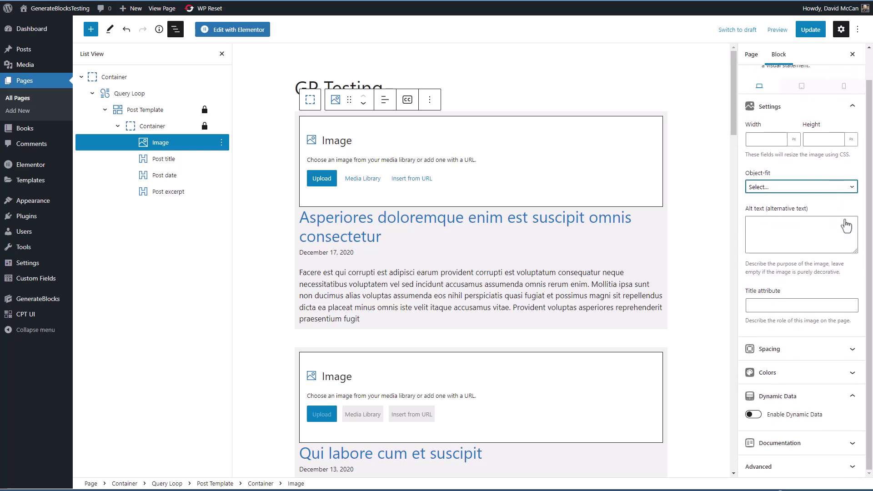
click(828, 348)
click(835, 291)
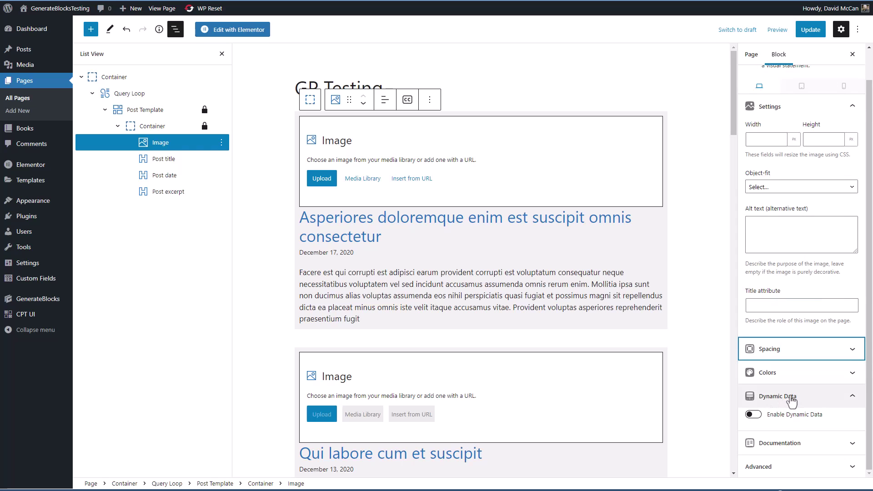
click(753, 415)
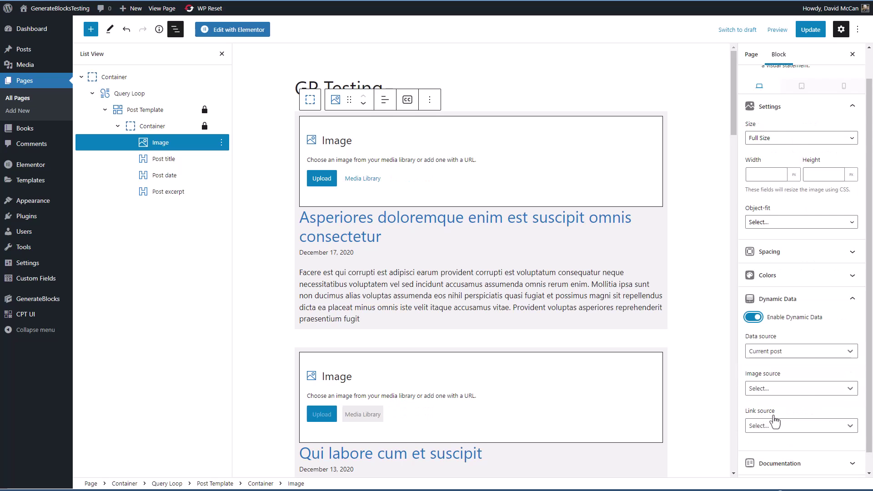
click(795, 392)
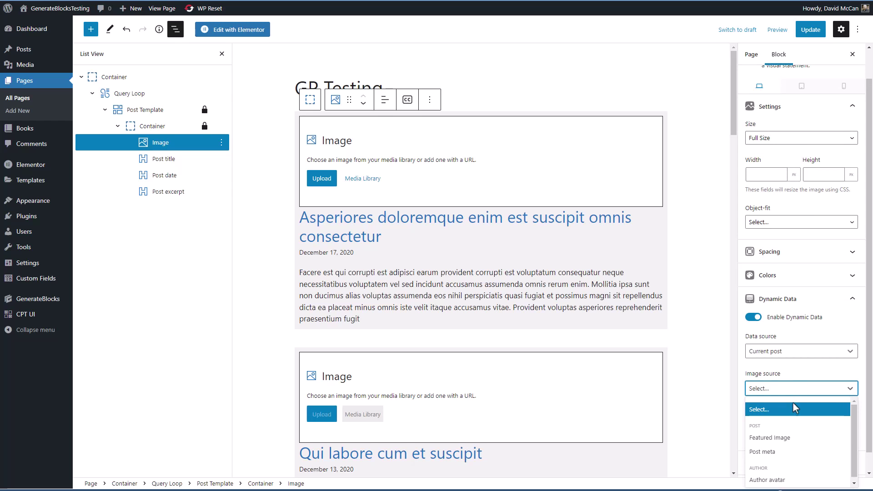
click(777, 437)
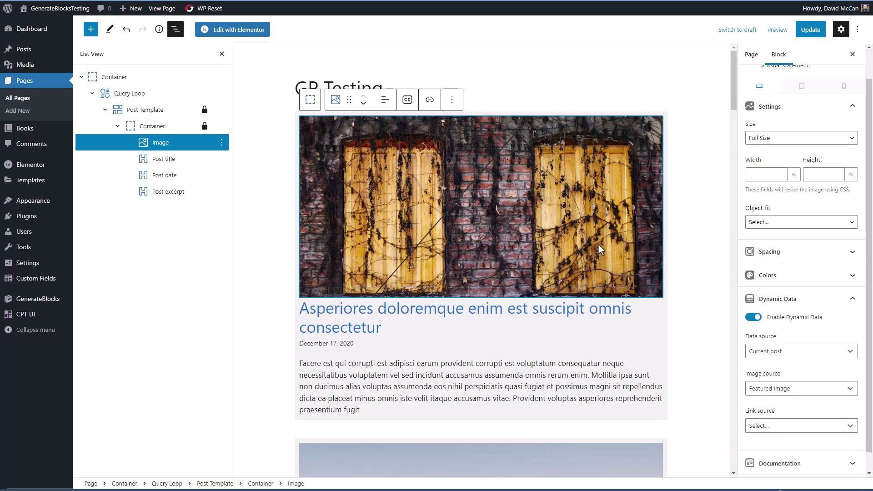
scroll(601, 244, down, 2)
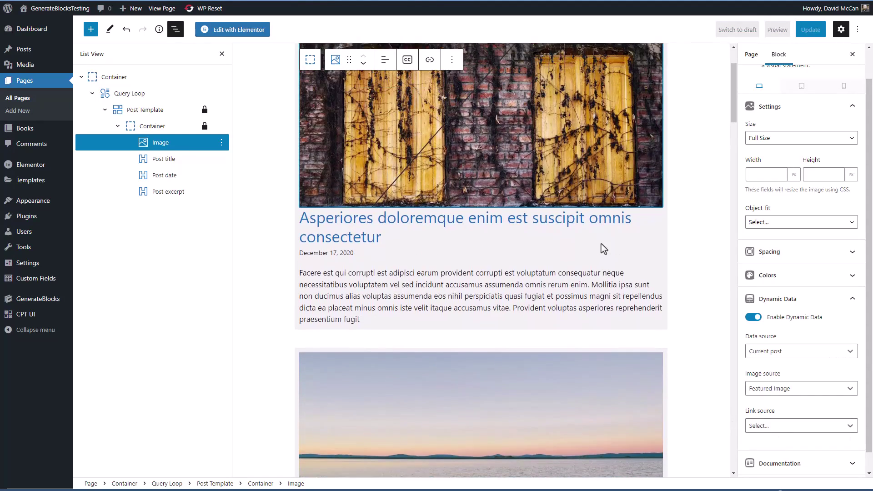
scroll(601, 243, up, 2)
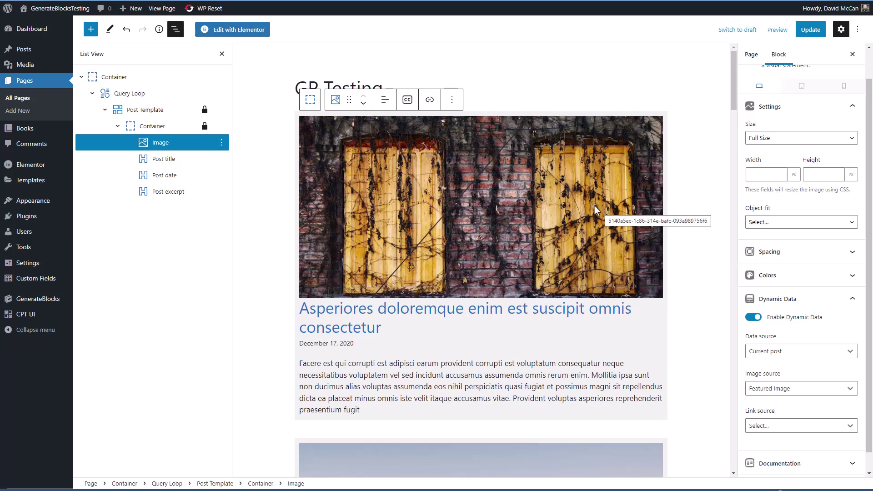
Change the Query Loop's post type from Posts to Books.
click(136, 97)
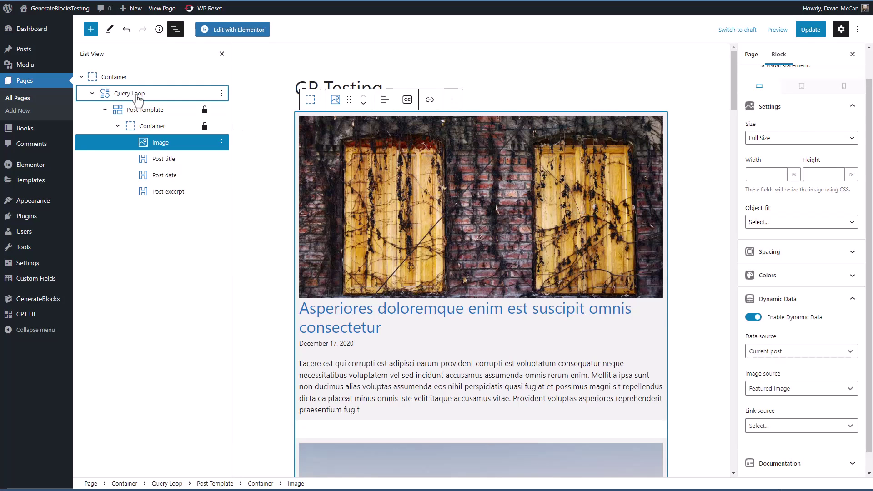
double_click(756, 263)
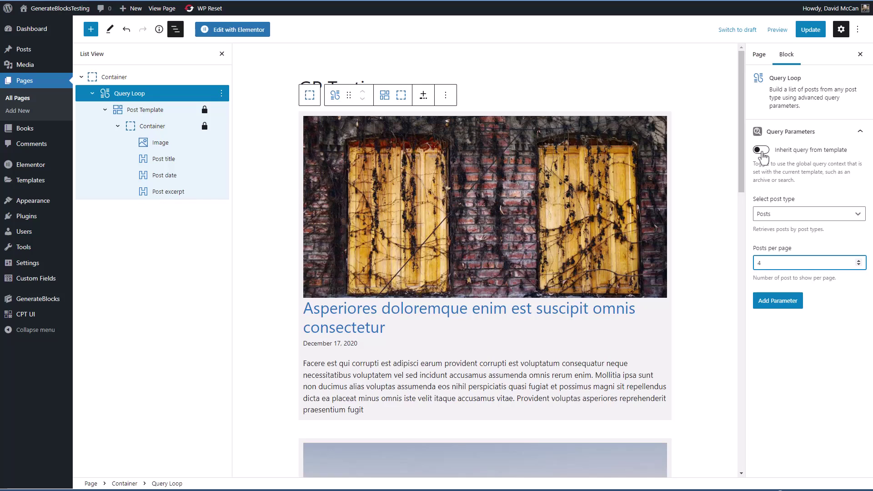
click(789, 214)
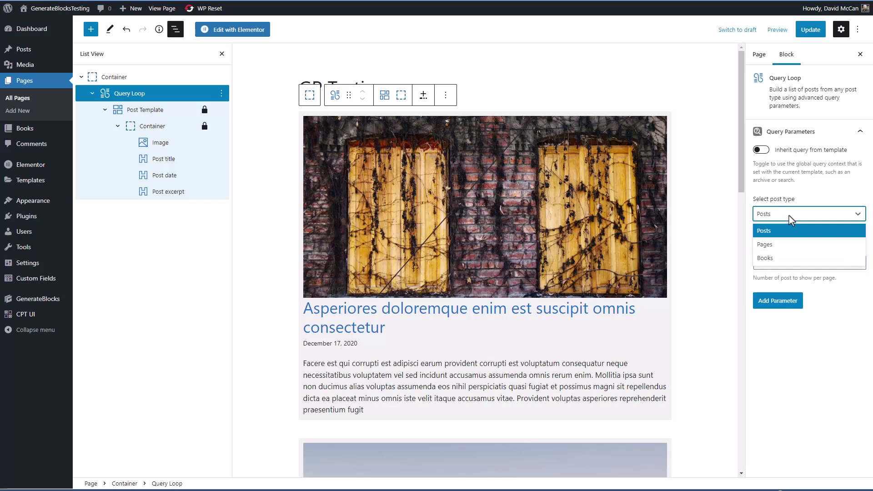
click(768, 258)
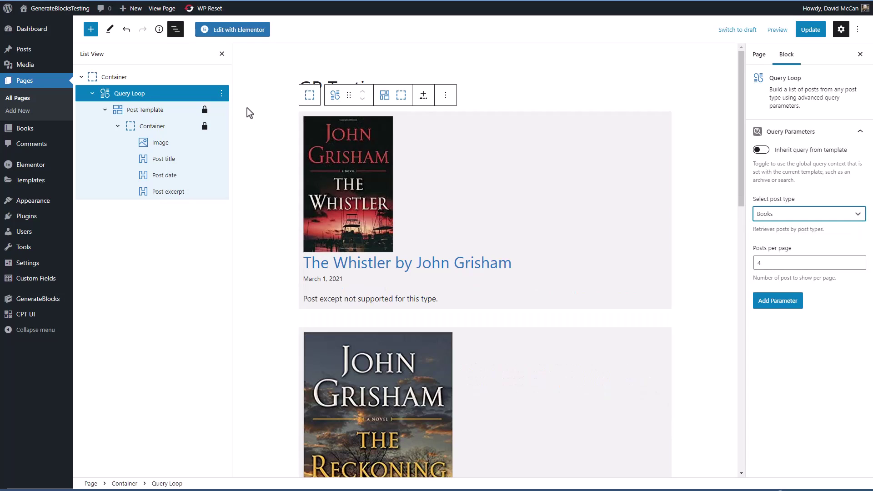
click(156, 131)
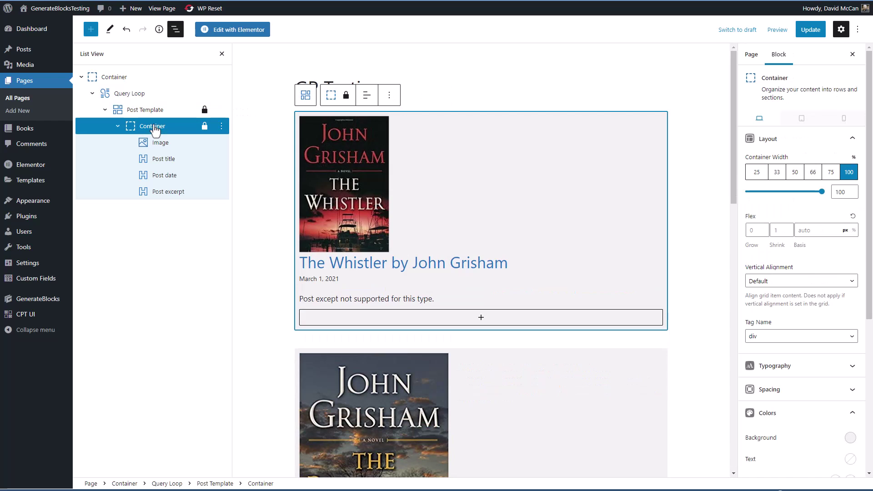
Insert a two-column Grid block into the book card.
click(482, 318)
text(gr)
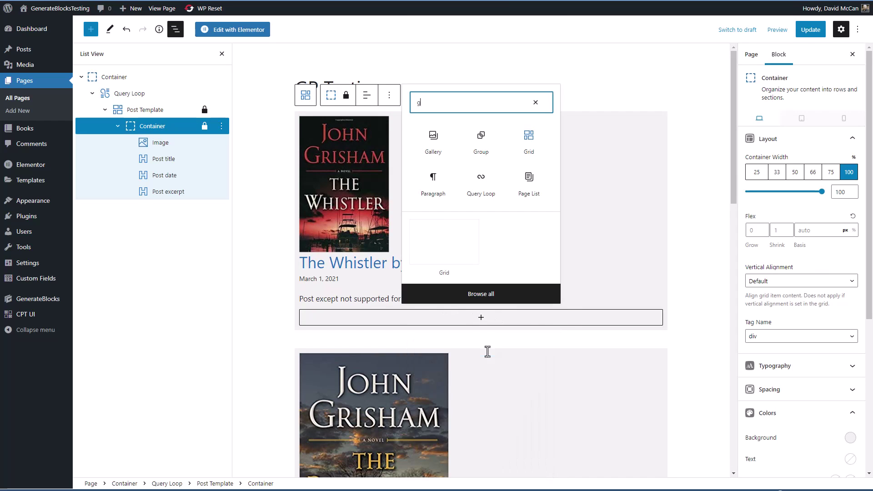
click(483, 73)
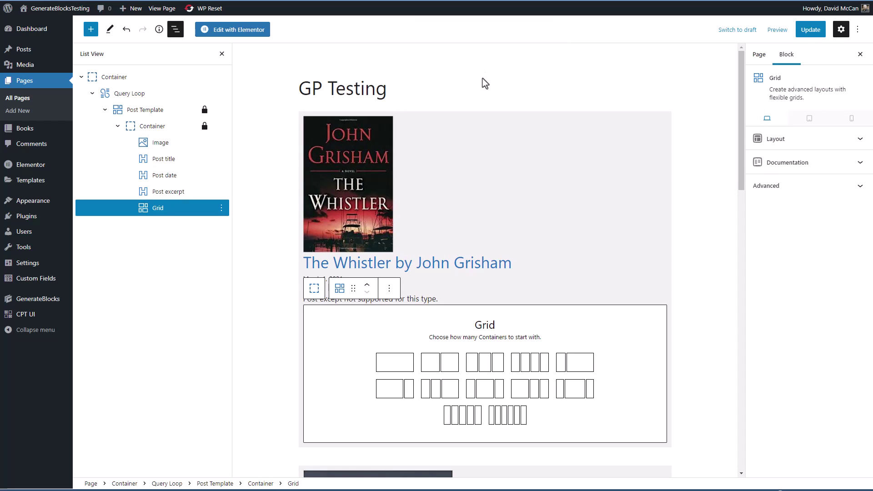
click(558, 359)
Move the cover Image into the first grid column and the Post title into the second.
click(348, 145)
drag(351, 98, 309, 302)
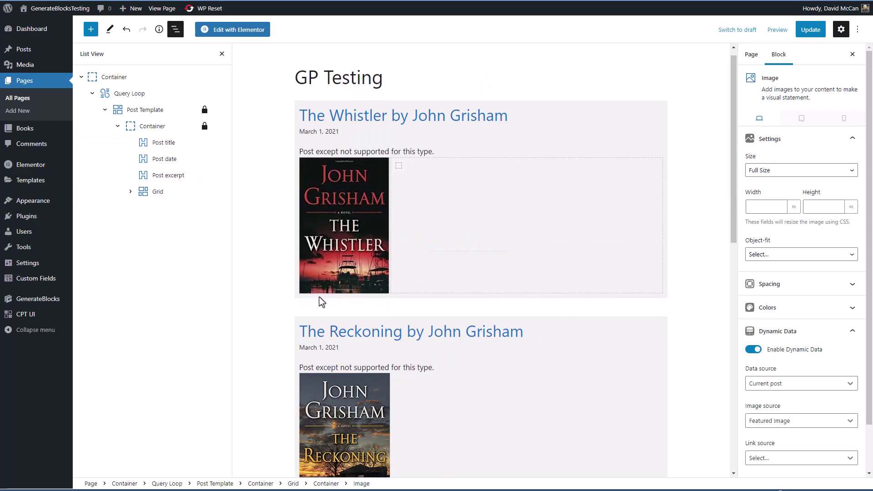
click(349, 121)
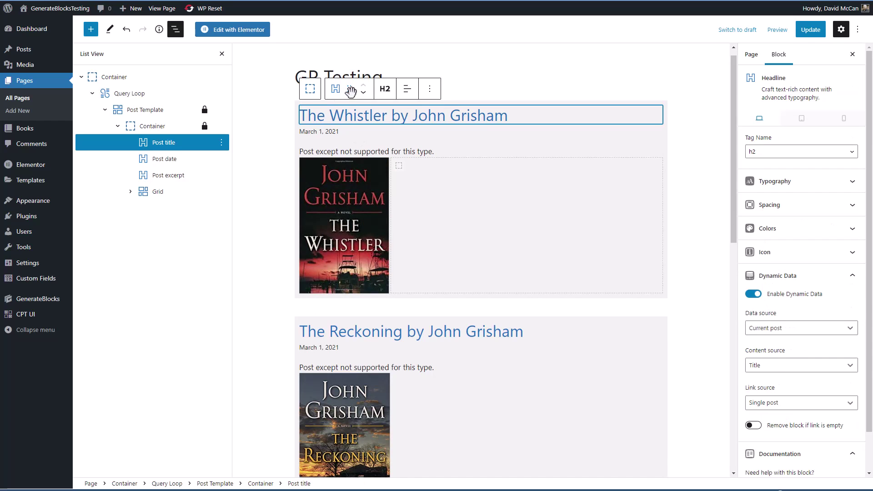
drag(351, 91, 400, 157)
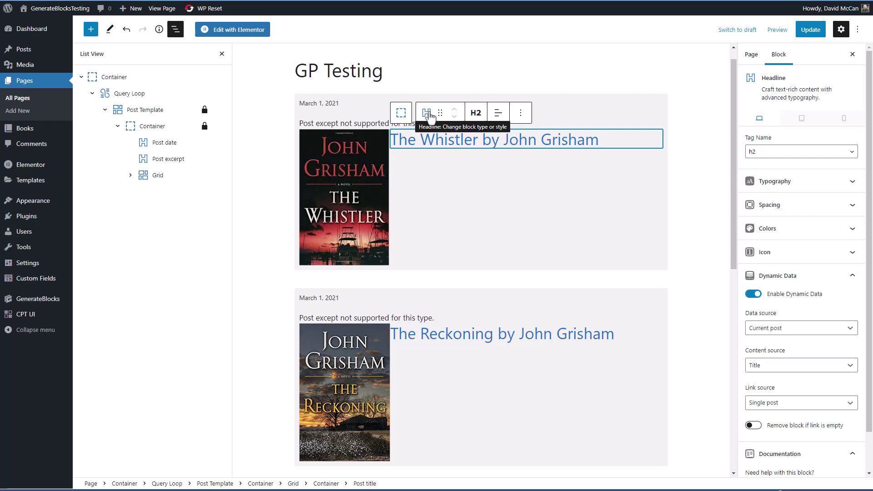
click(778, 153)
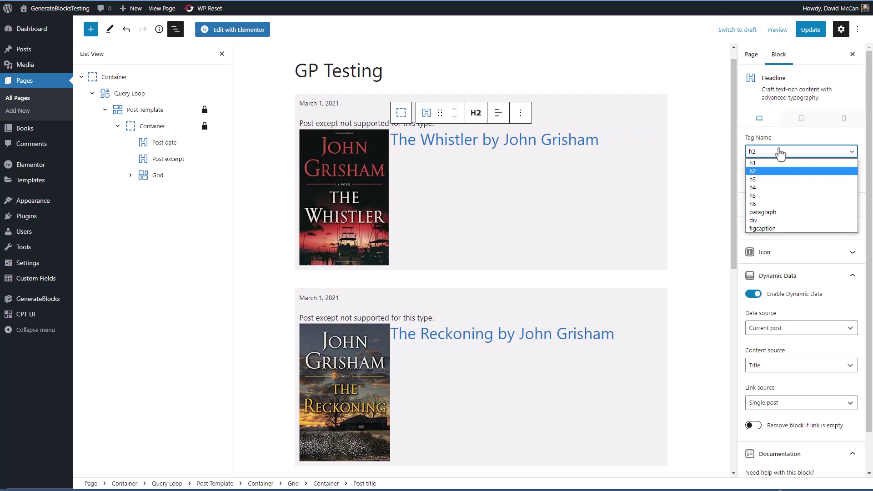
Keep the title as h2 and move Post date, then Post excerpt, beneath it.
click(780, 152)
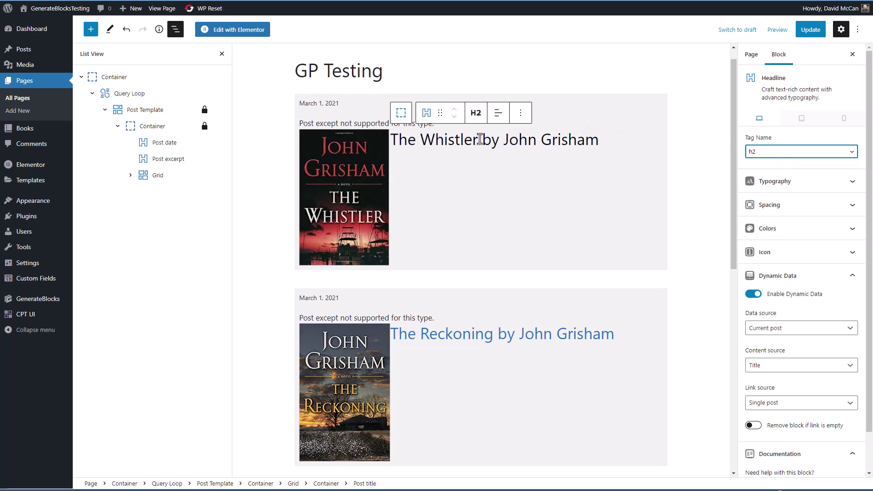
click(331, 103)
drag(343, 86, 418, 138)
click(369, 94)
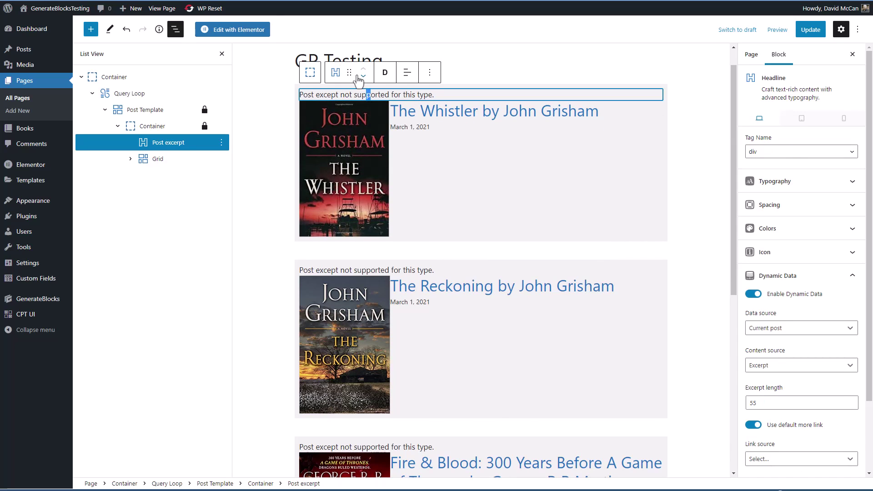
drag(349, 73, 416, 117)
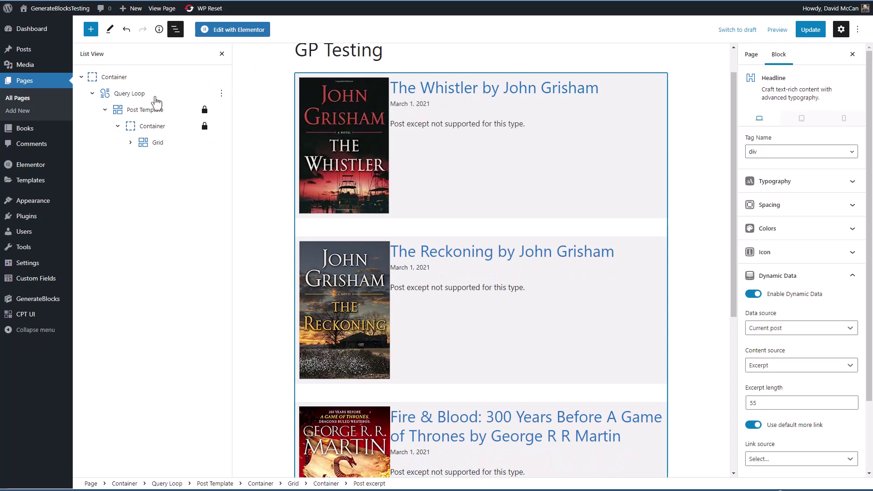
Set the Grid's horizontal gap to 40px.
click(155, 142)
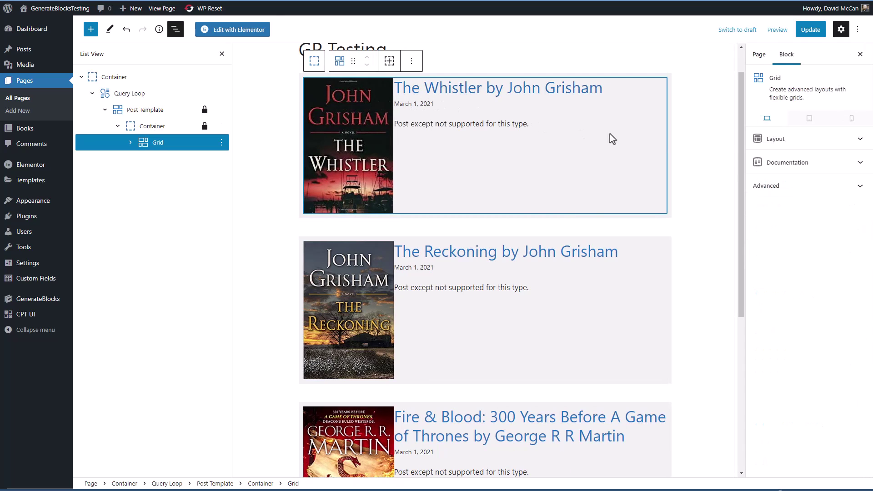
click(801, 142)
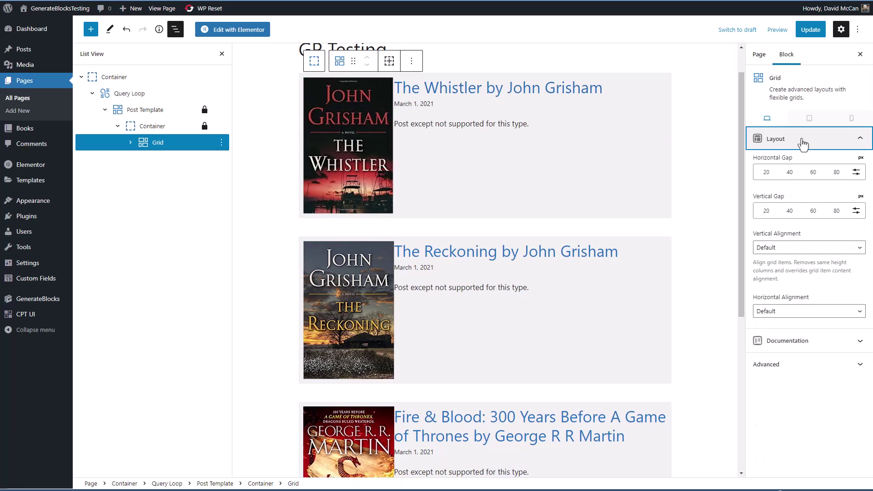
click(790, 173)
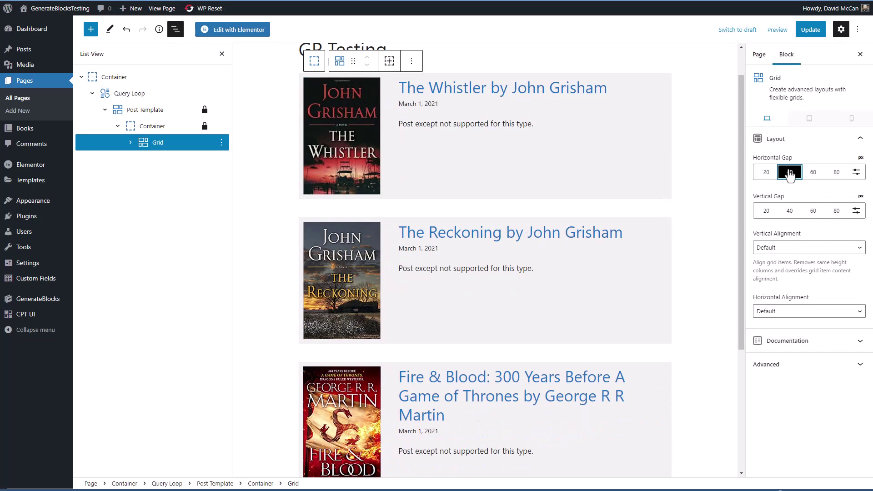
click(151, 95)
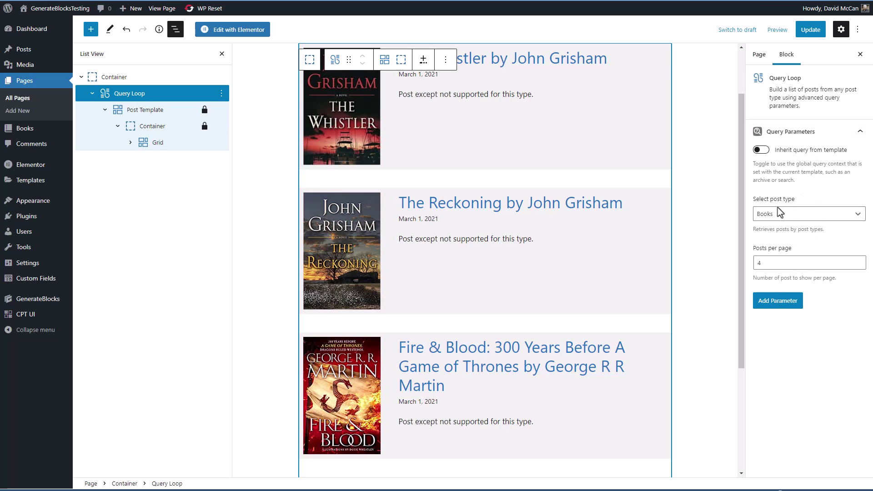
click(799, 303)
Browse the query parameter options without adding one, then save the page.
click(859, 314)
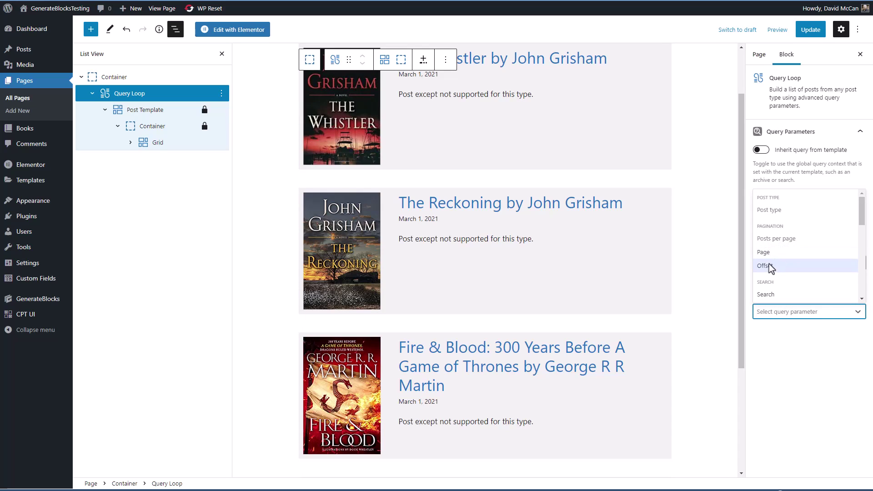
scroll(778, 270, down, 1)
scroll(777, 261, down, 4)
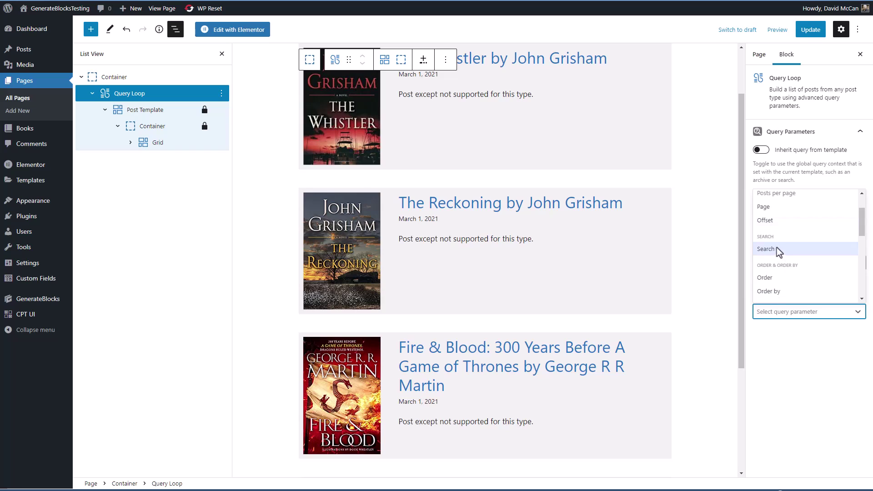
scroll(785, 250, down, 3)
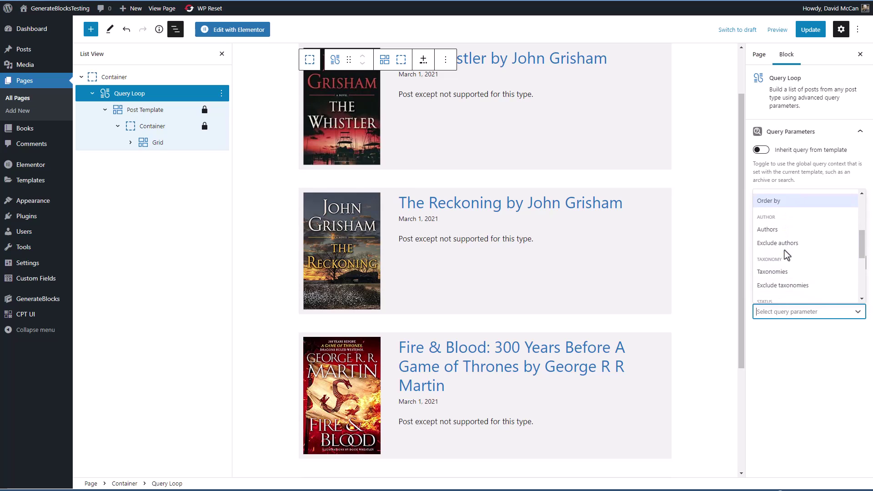
scroll(782, 244, down, 3)
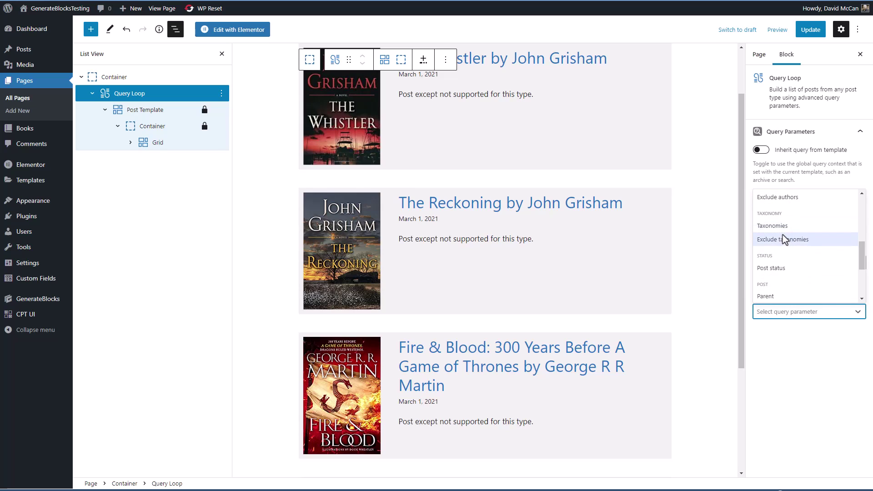
scroll(785, 242, down, 3)
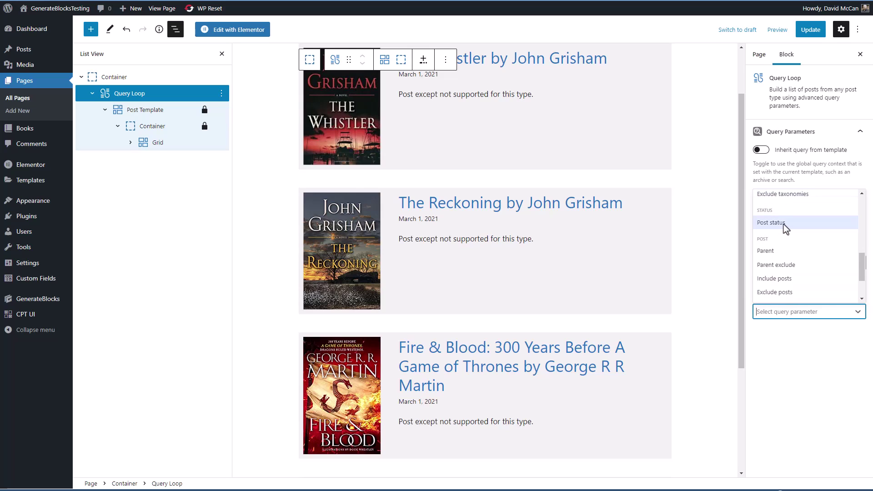
scroll(788, 249, down, 3)
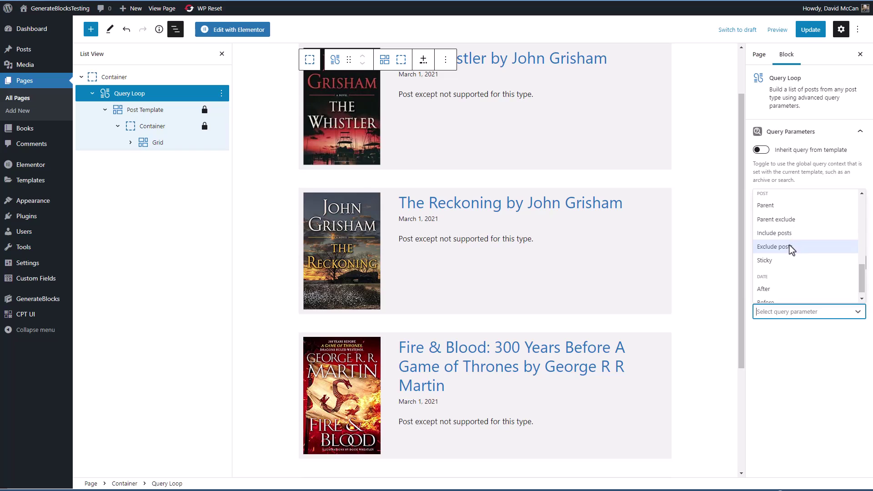
scroll(775, 258, down, 1)
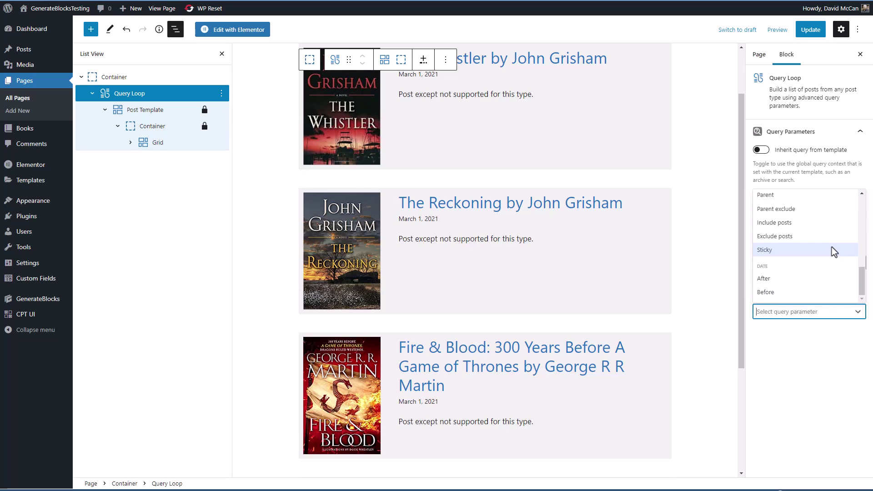
click(810, 30)
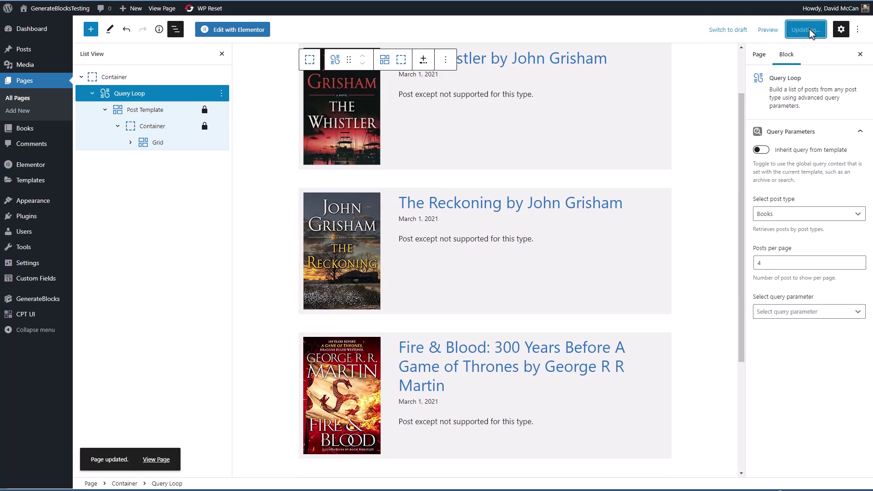
Preview GP Testing in a new tab, scroll through the four Books cards, then close it.
click(778, 30)
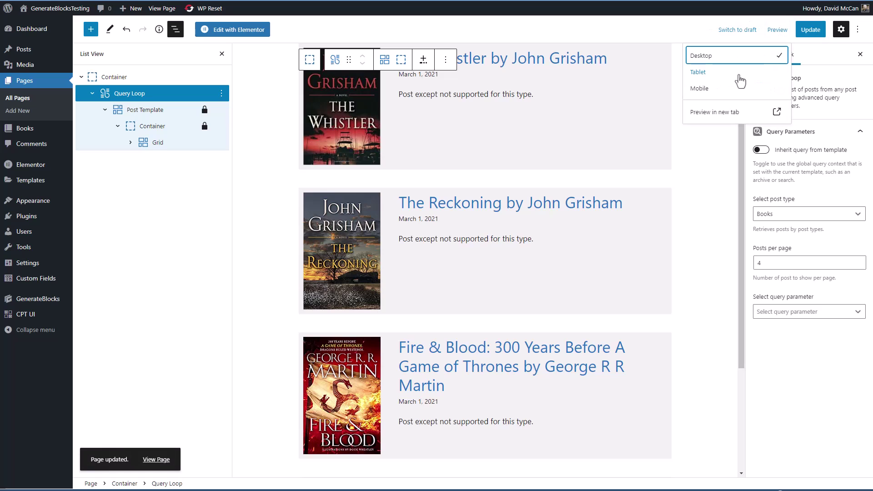
click(705, 117)
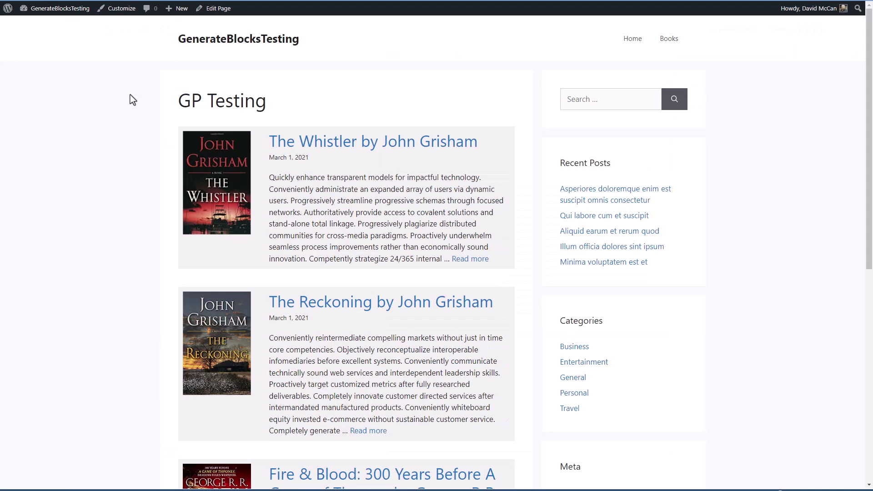
scroll(130, 96, down, 7)
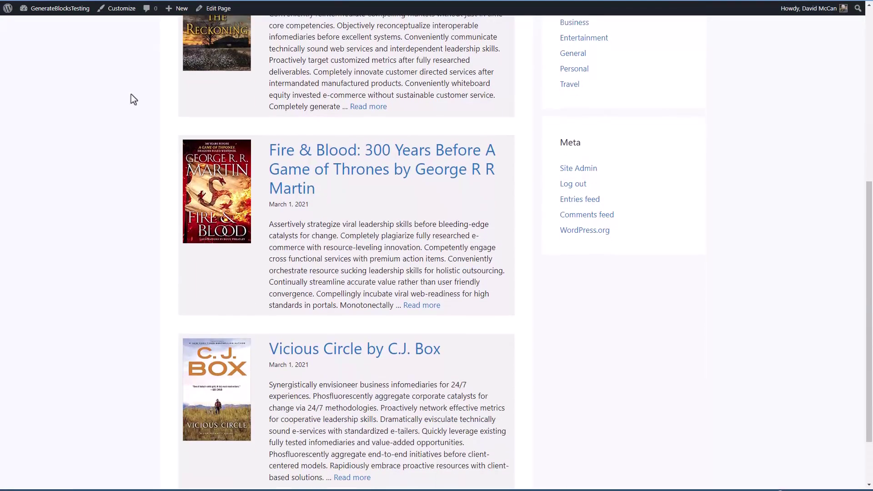
scroll(131, 94, down, 2)
scroll(132, 95, up, 9)
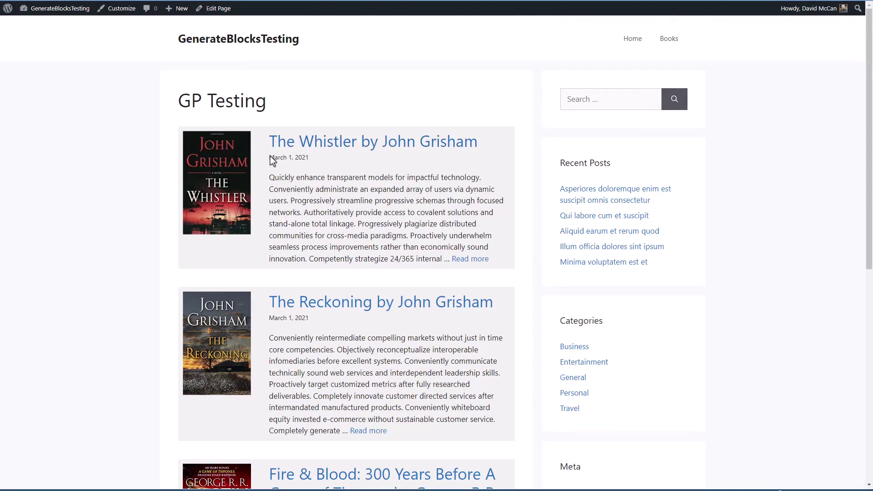
scroll(372, 223, down, 2)
scroll(372, 223, down, 7)
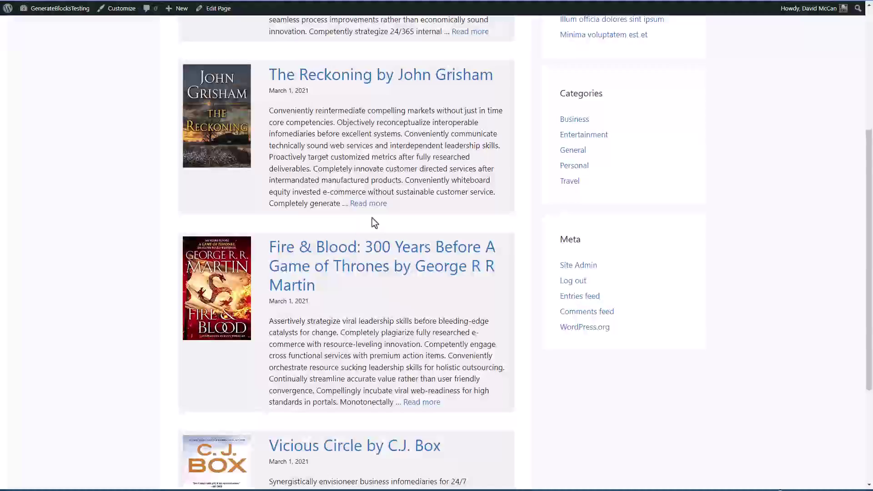
scroll(372, 219, up, 6)
scroll(372, 218, up, 3)
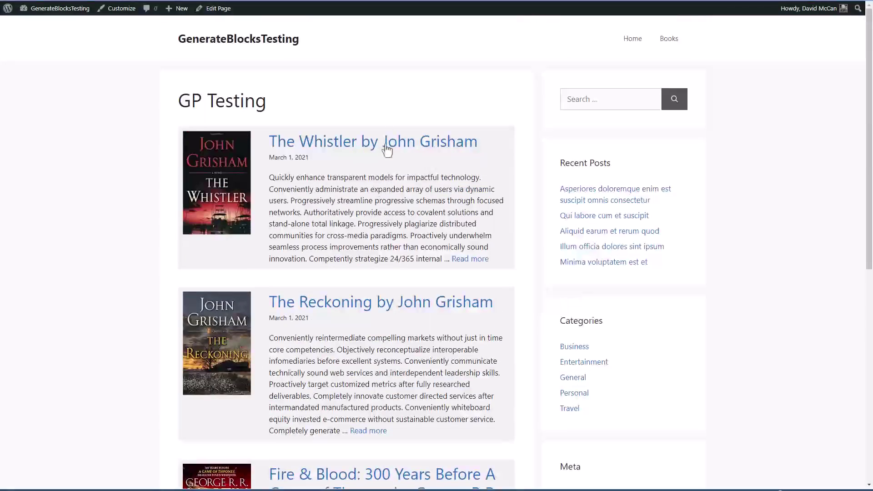
key(ctrl+w)
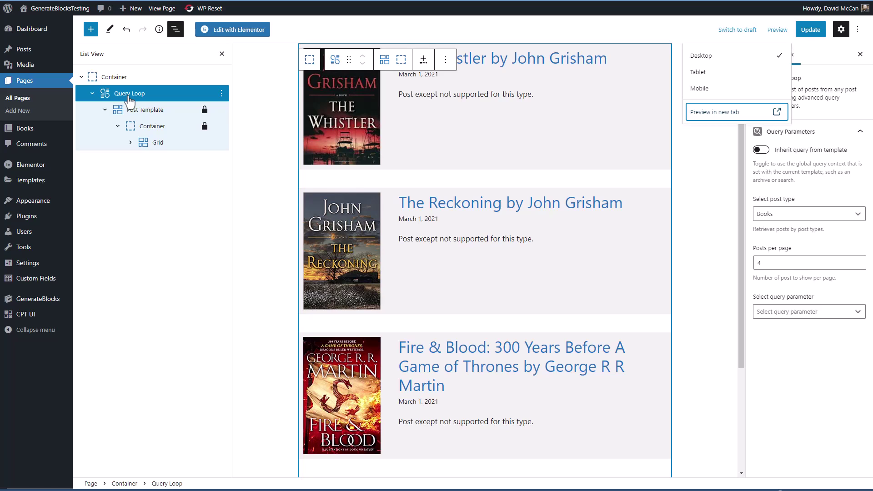
Add center-aligned pagination to the Books Query Loop, update the page and view it live.
click(423, 62)
click(424, 61)
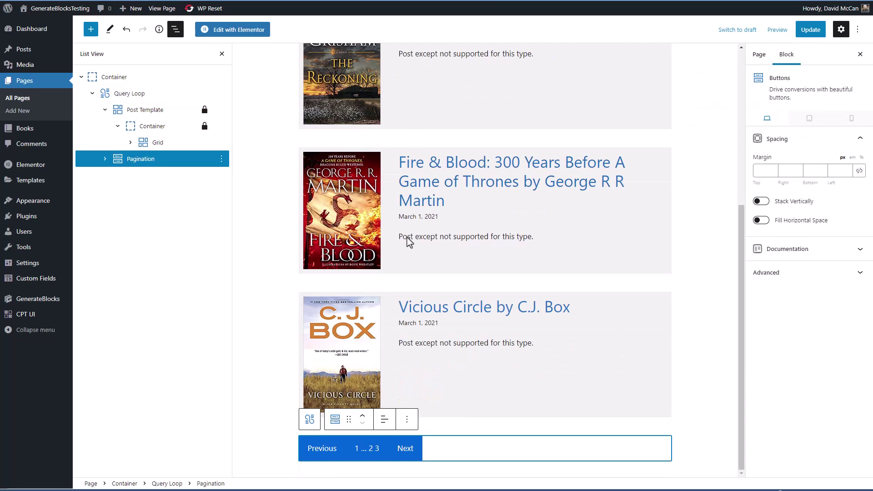
click(385, 419)
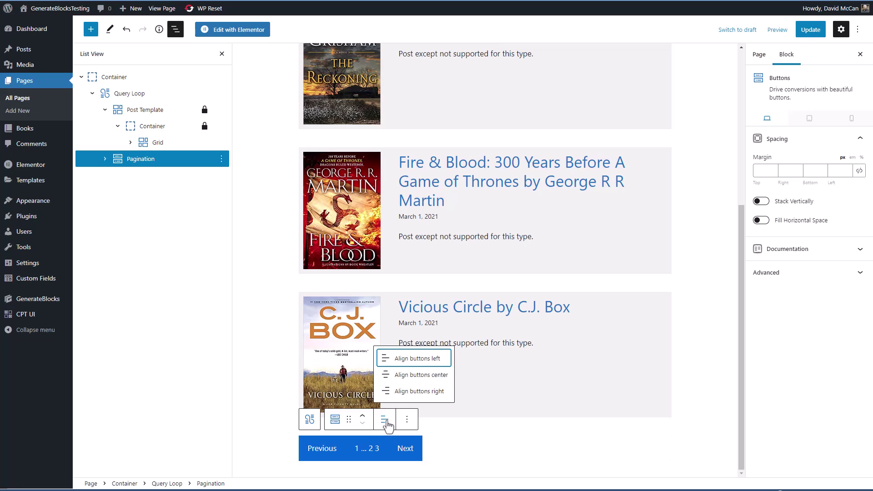
click(409, 375)
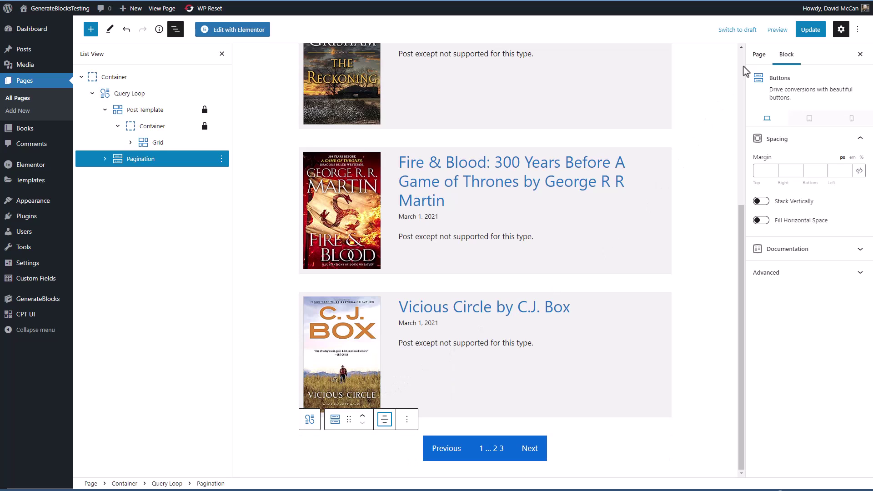
click(810, 29)
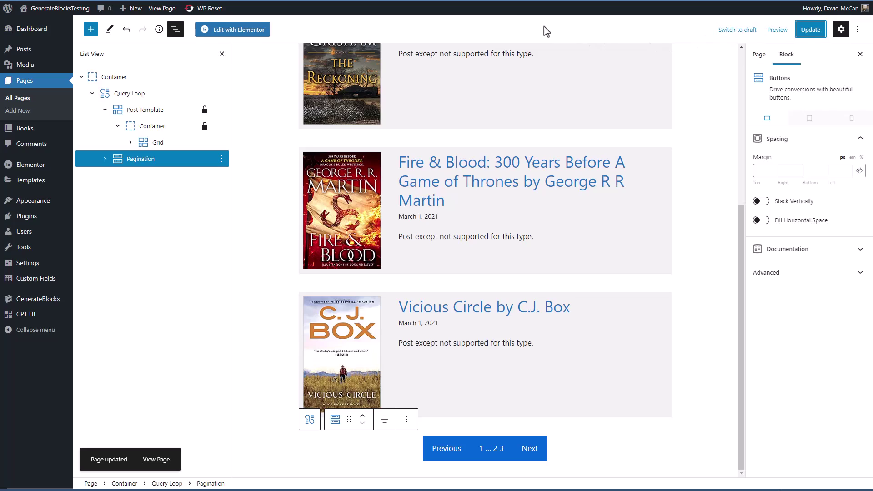
click(61, 1)
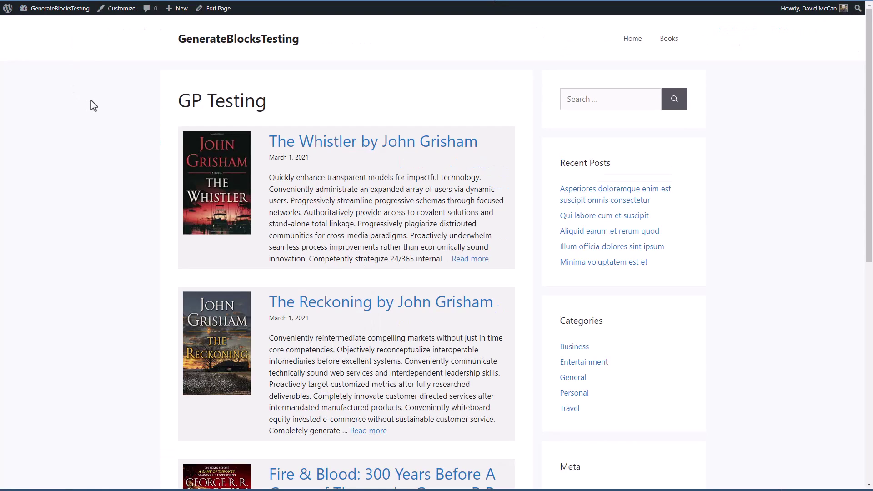
Go to page 2 of the Books loop using the pagination's Next link.
scroll(94, 106, down, 9)
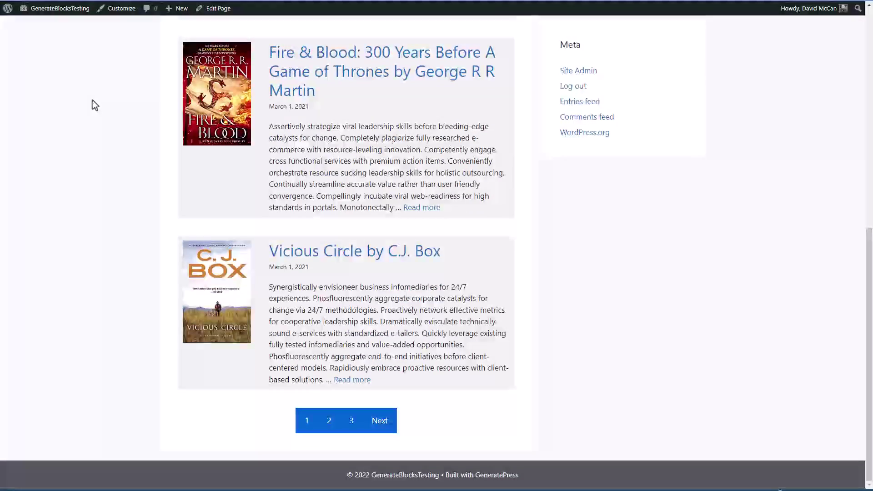
click(378, 419)
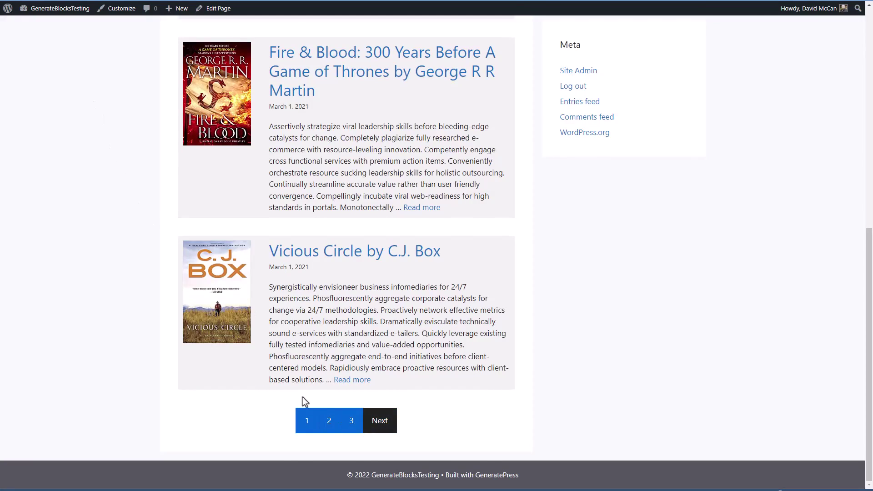